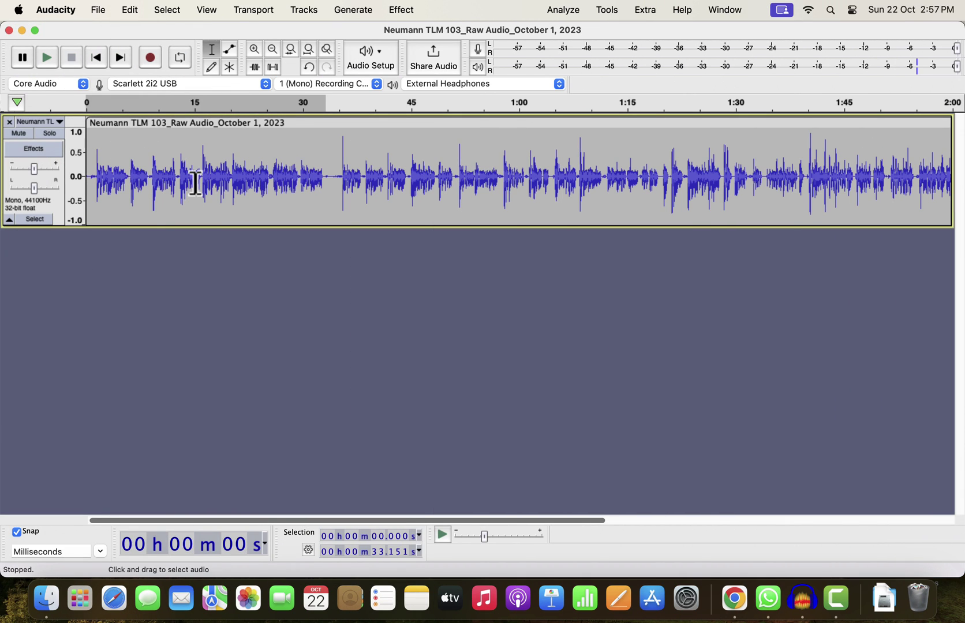
double_click(195, 183)
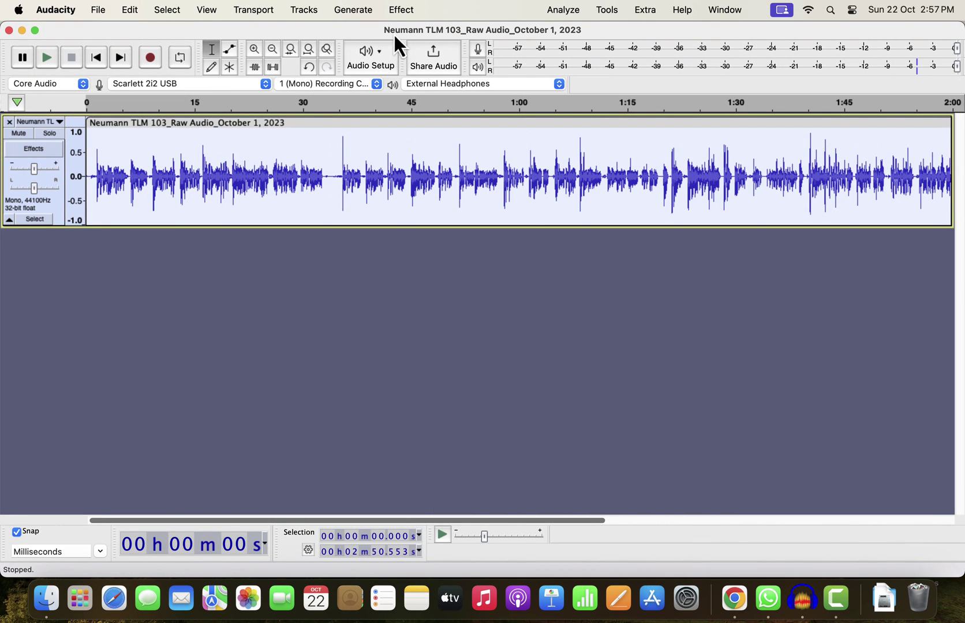
click(401, 10)
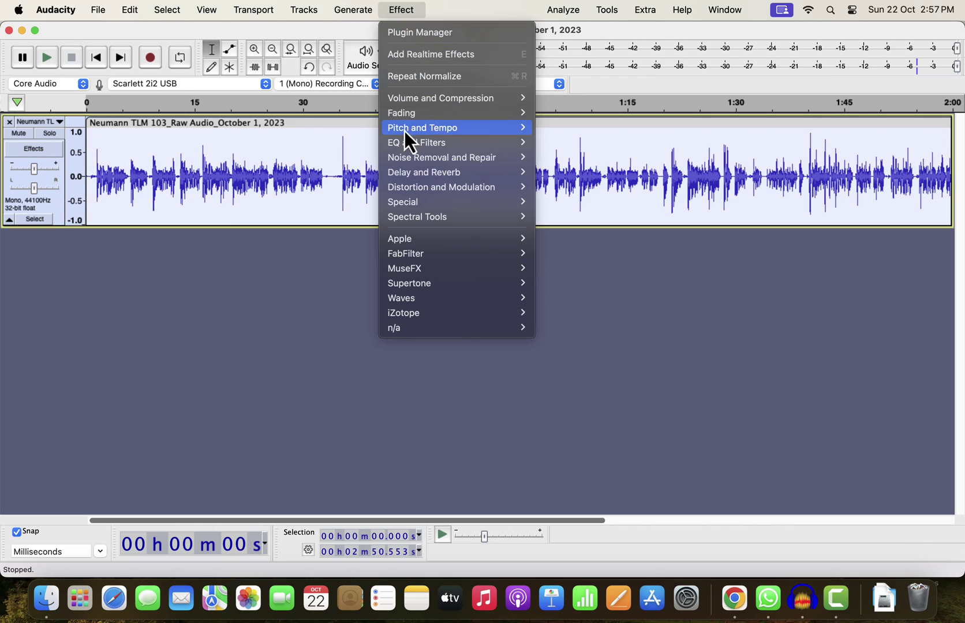
mouse_move(405, 146)
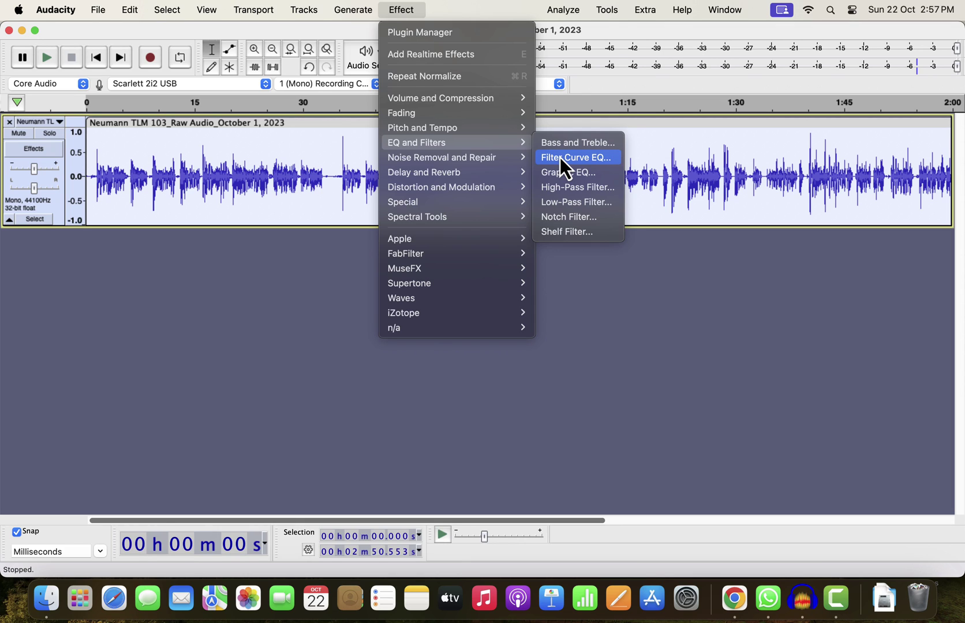
click(603, 169)
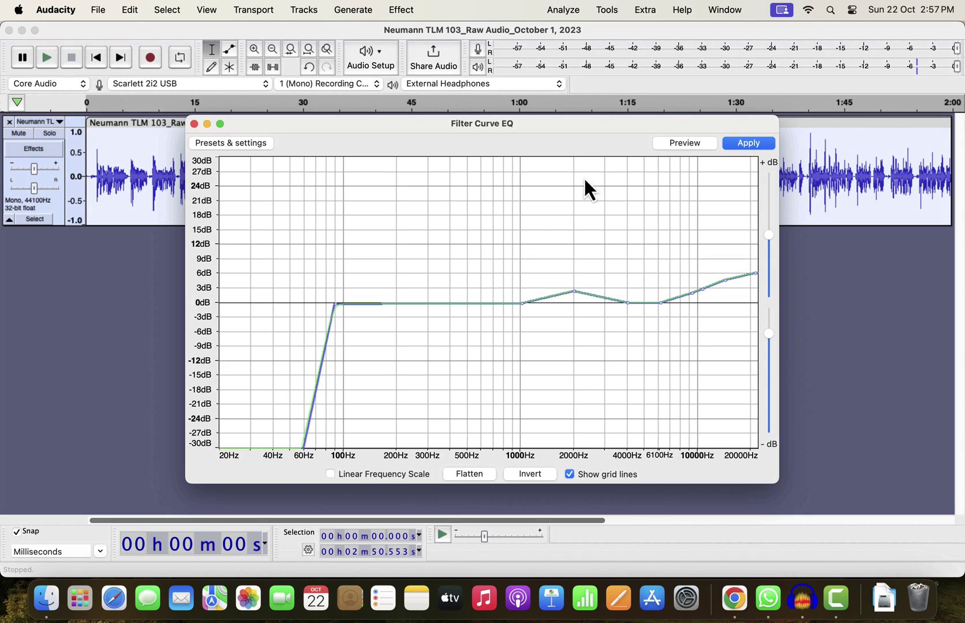
mouse_move(439, 297)
mouse_down()
mouse_move(439, 253)
mouse_move(437, 324)
mouse_move(439, 286)
mouse_move(445, 301)
mouse_up()
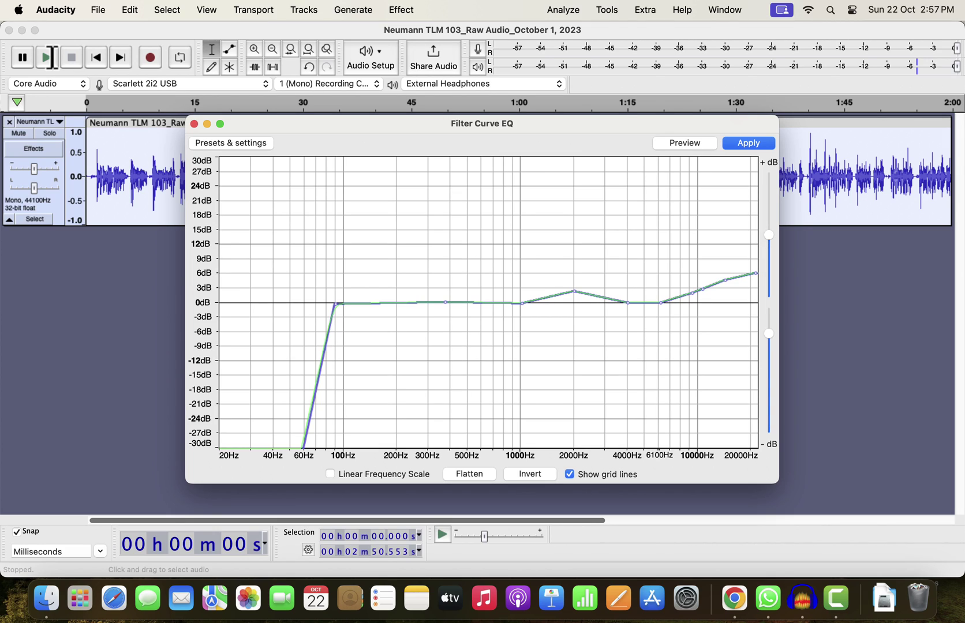
click(193, 123)
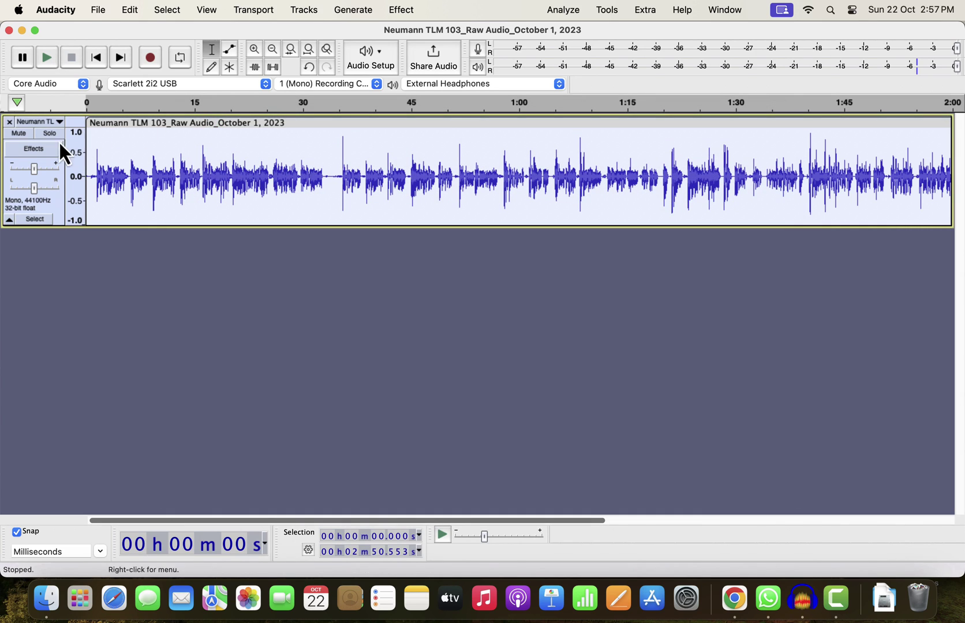
Step: Add the AudioUnit Pro-Q 3 equalizer as a realtime effect on the voice track and move its window clear of the waveform
click(31, 149)
click(77, 139)
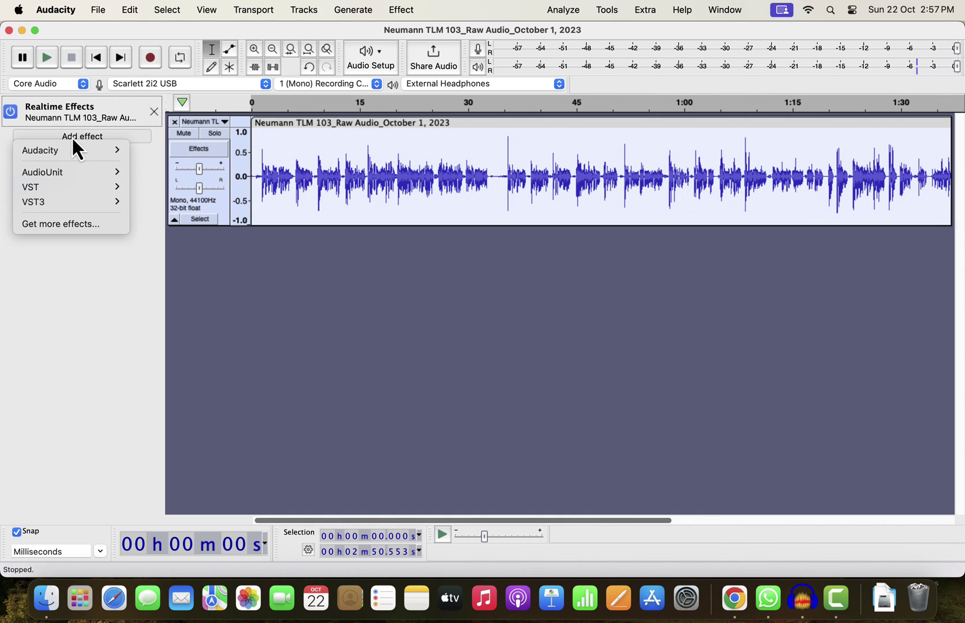
mouse_move(73, 171)
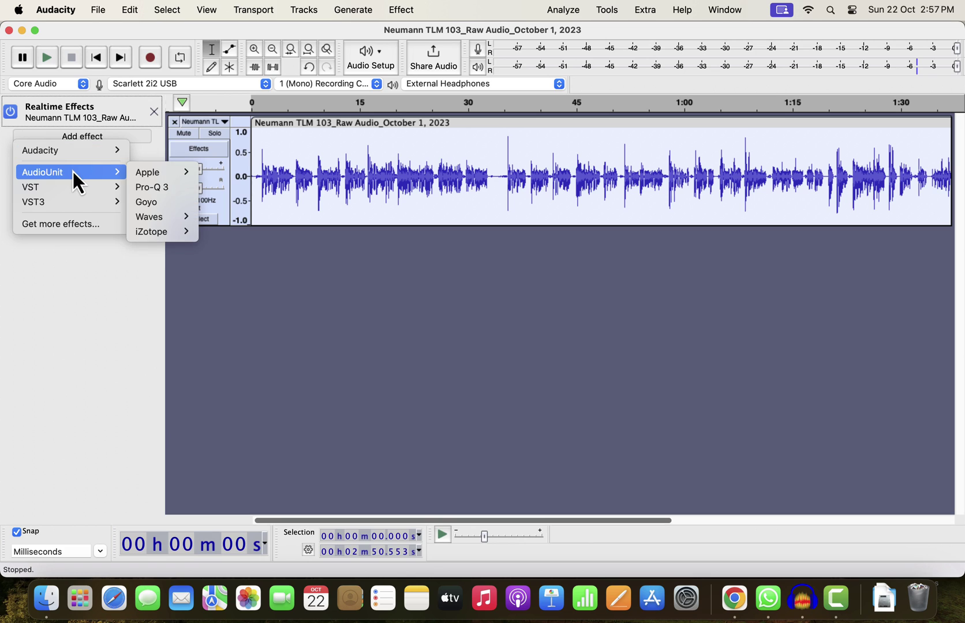
click(160, 191)
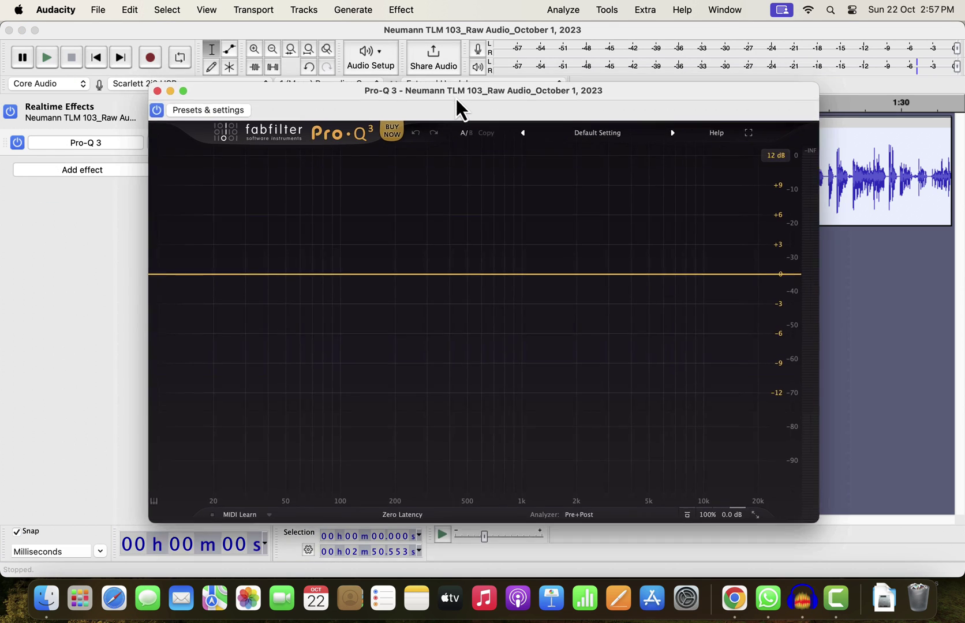
drag(452, 90, 553, 226)
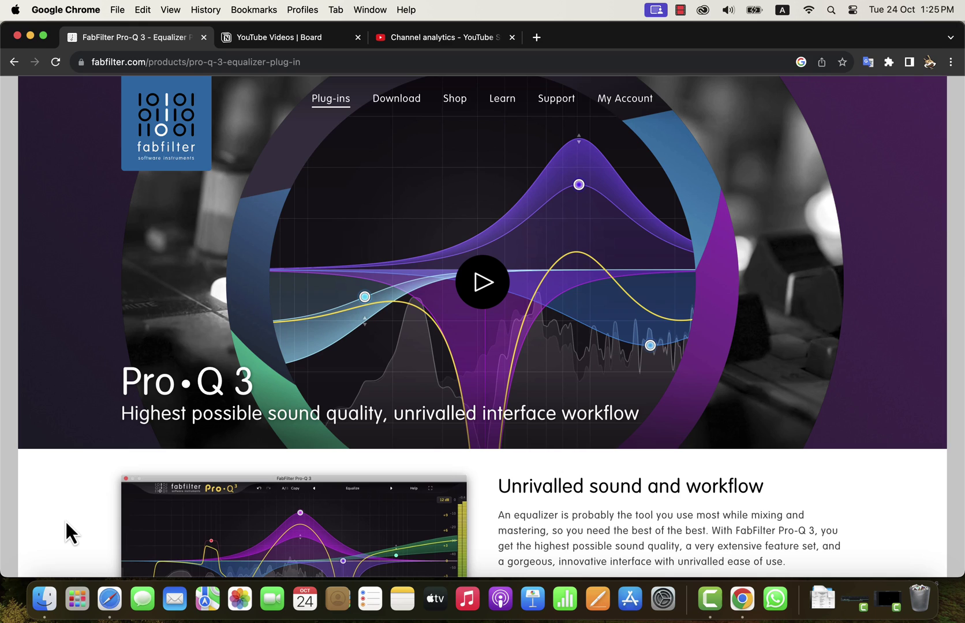
Step: In Chrome, find the 30-day trial on FabFilter's Pro-Q 3 product page and open it
scroll(65, 519, down, 5)
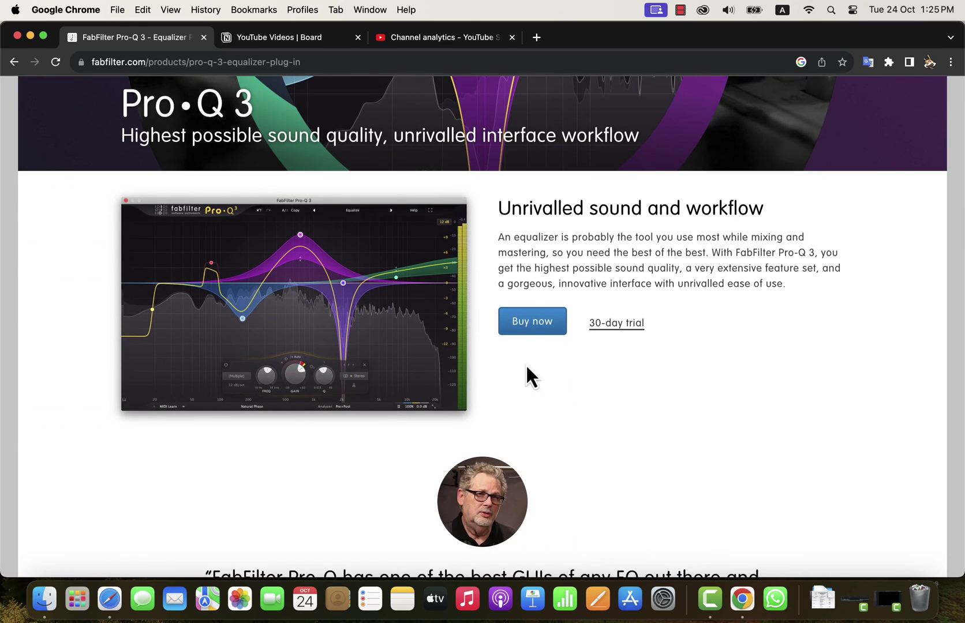
click(616, 323)
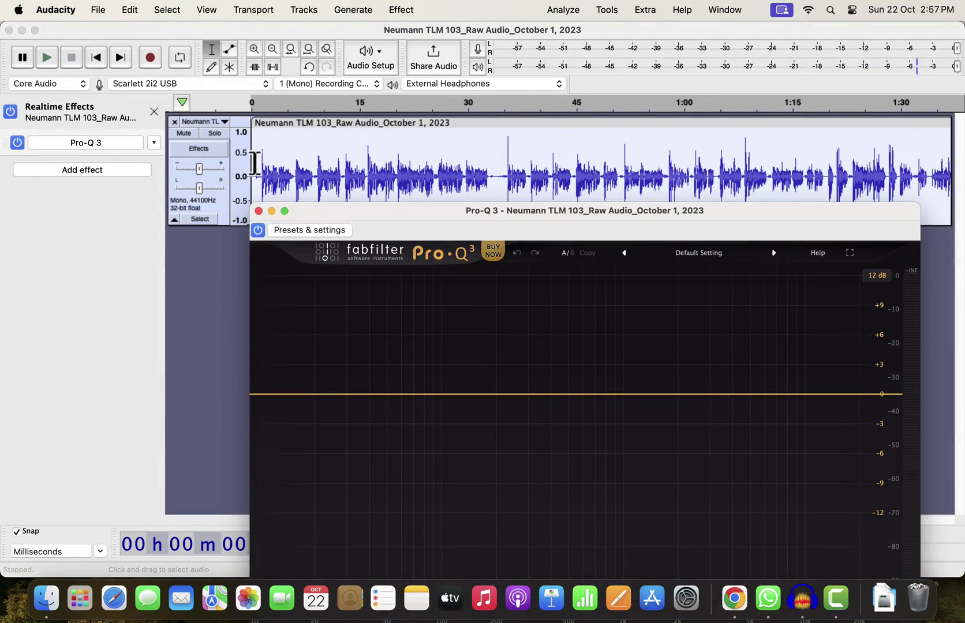
Step: Play the track from near its start and add a 12 dB/oct low-cut band at about 77 Hz in Pro-Q 3
click(253, 164)
key(space)
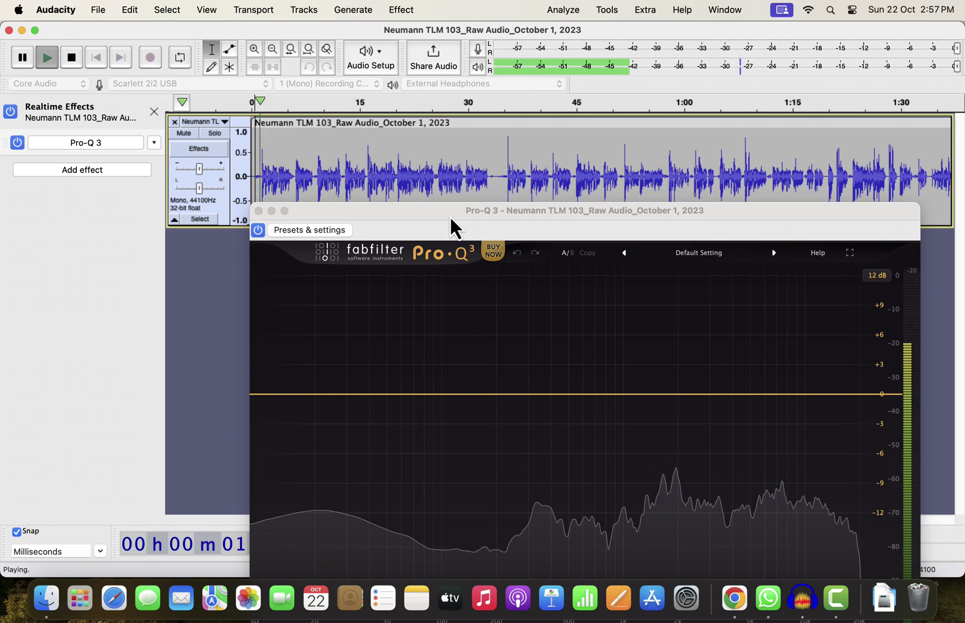
drag(452, 223, 427, 126)
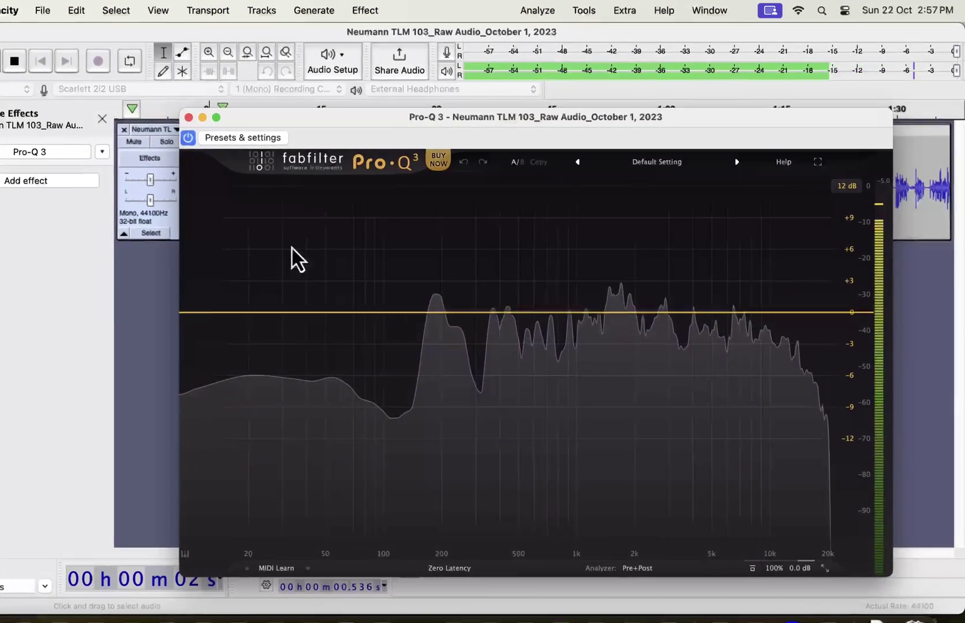
click(207, 338)
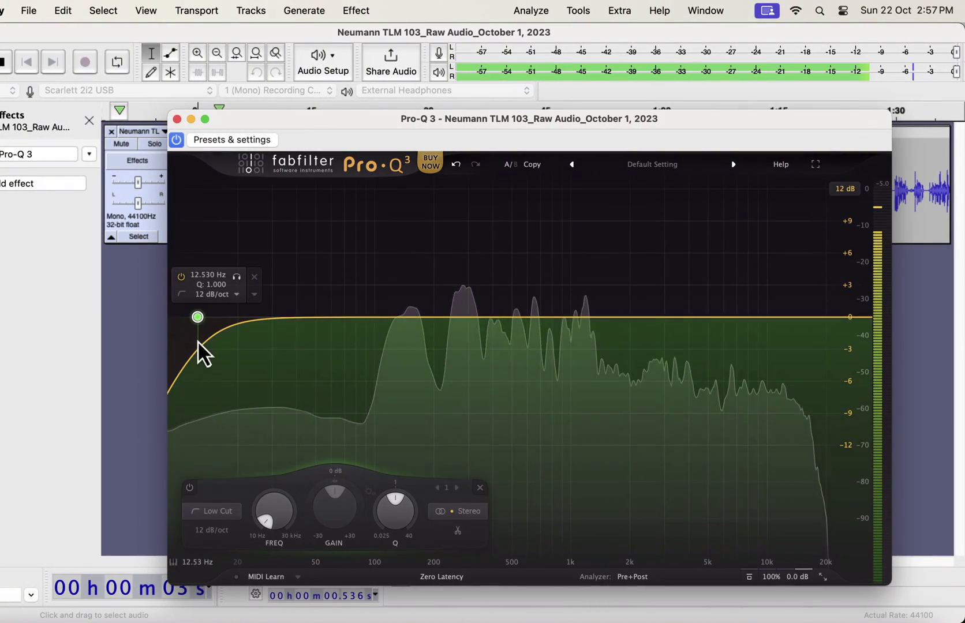
drag(198, 318, 350, 330)
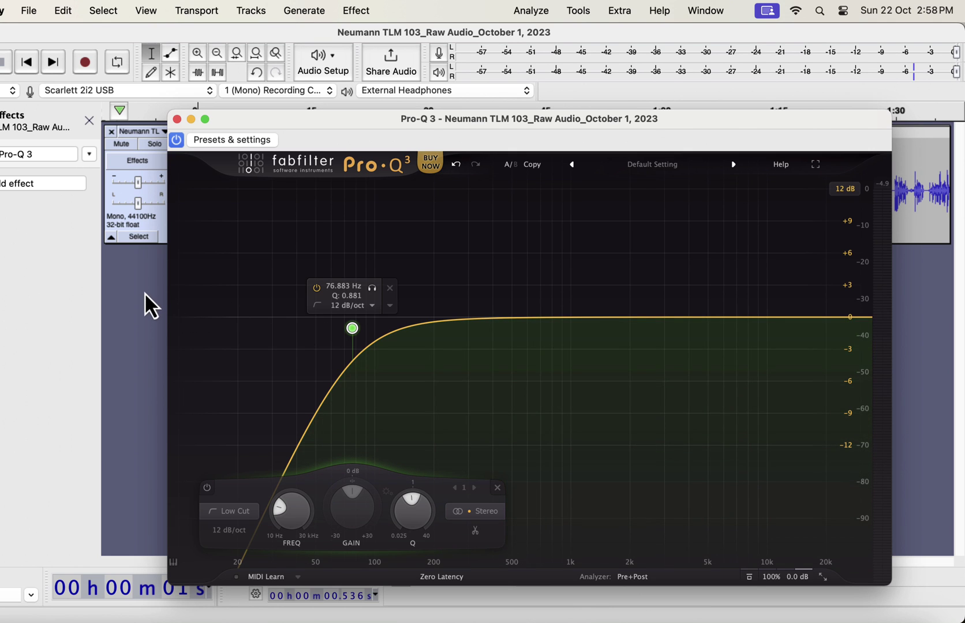
Step: Select about the first 34.3 seconds of the track and loop its playback, with the equalizer window moved back into full view
drag(308, 123, 656, 146)
drag(460, 188, 168, 179)
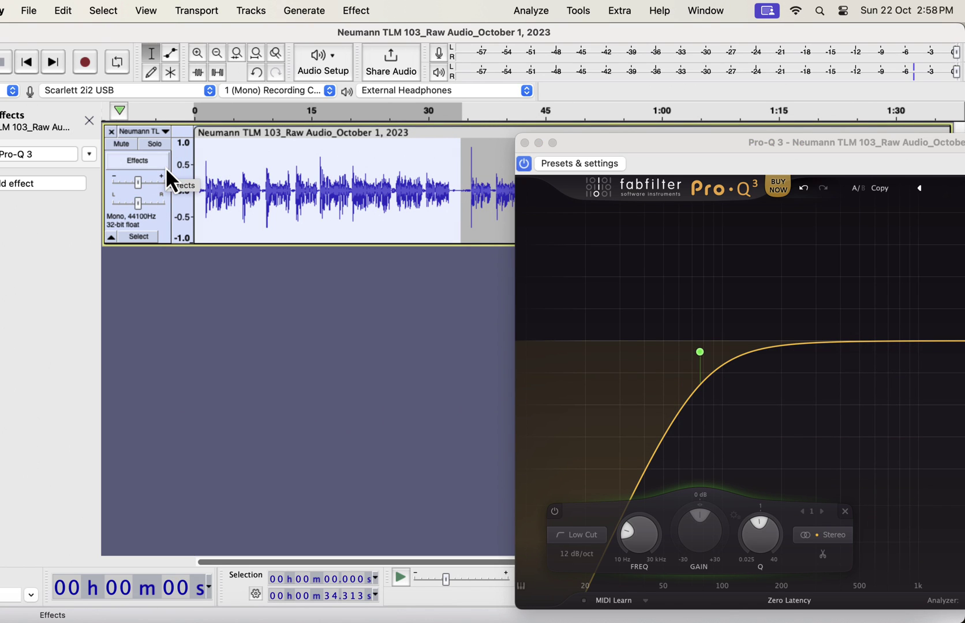
click(123, 65)
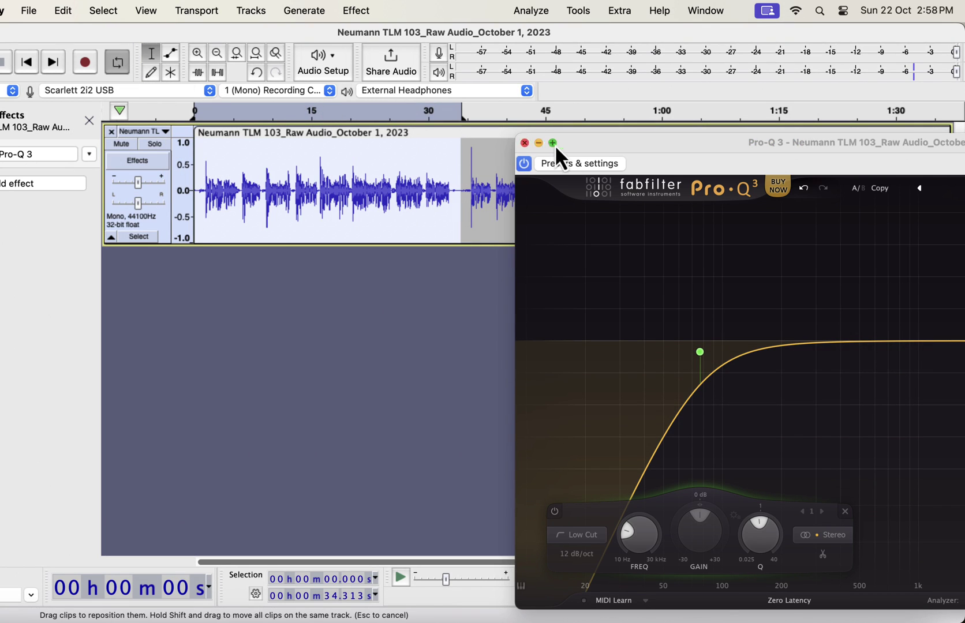
drag(607, 147, 139, 77)
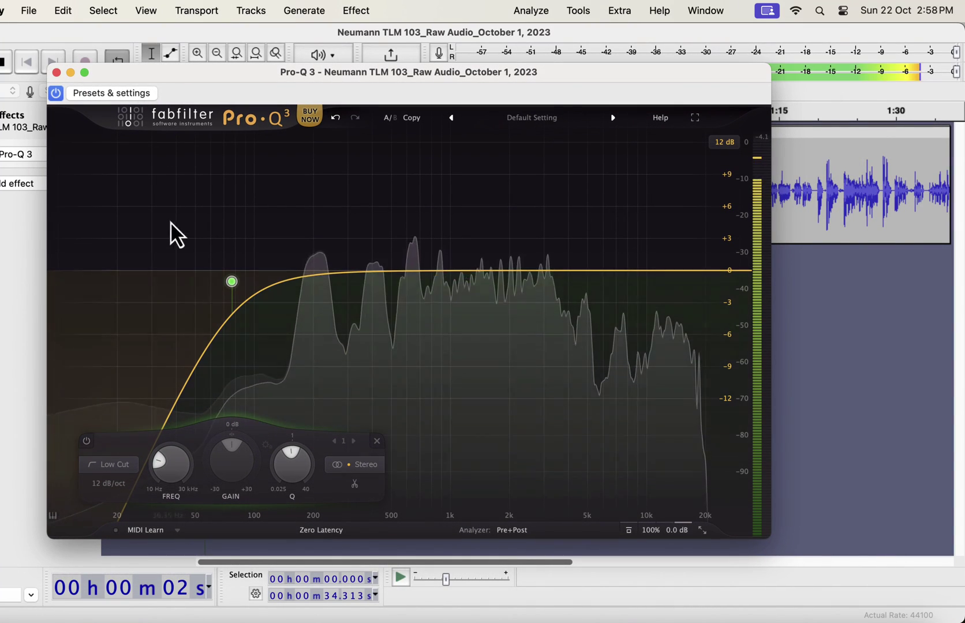
Step: Set the low-cut band's slope to 30 dB/oct and move its cutoff to about 103 Hz
click(104, 484)
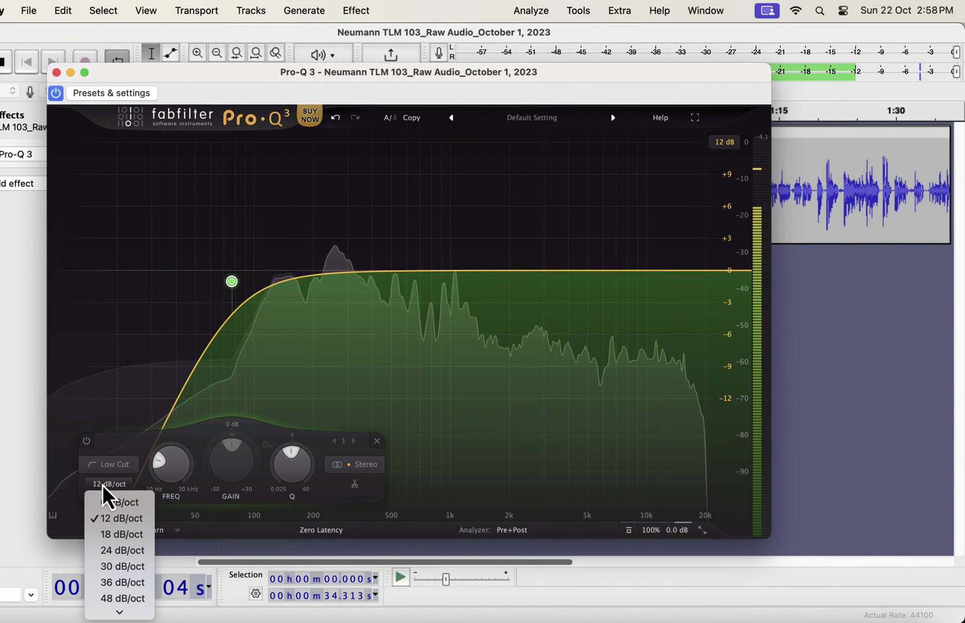
click(115, 566)
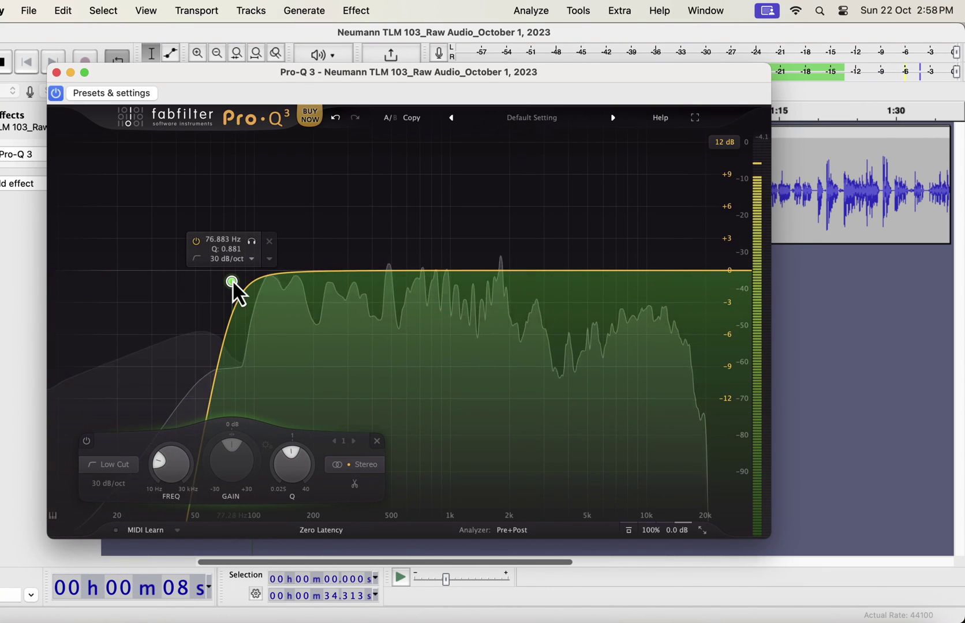
drag(233, 282, 268, 278)
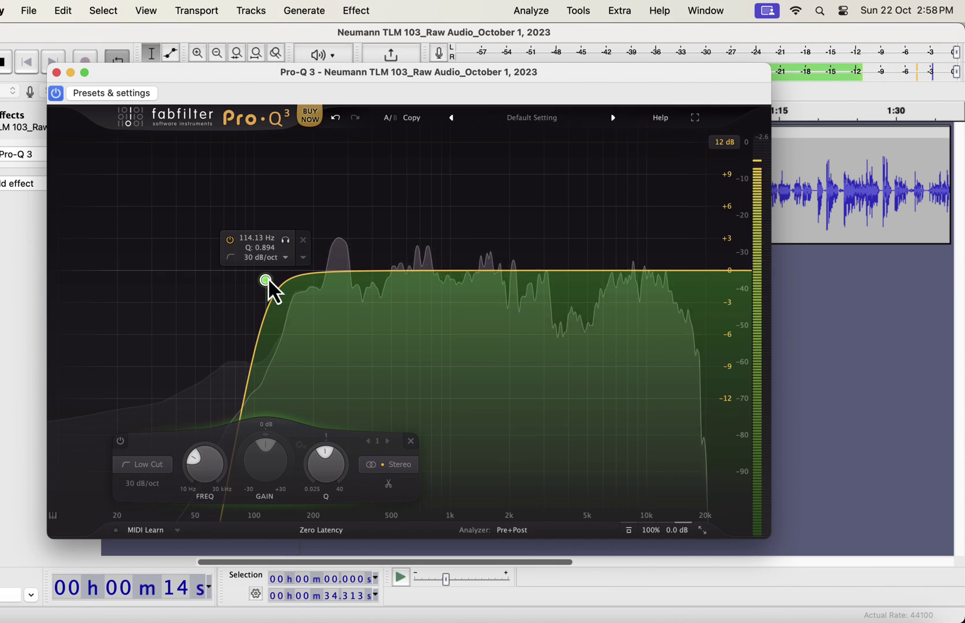
drag(268, 279, 256, 278)
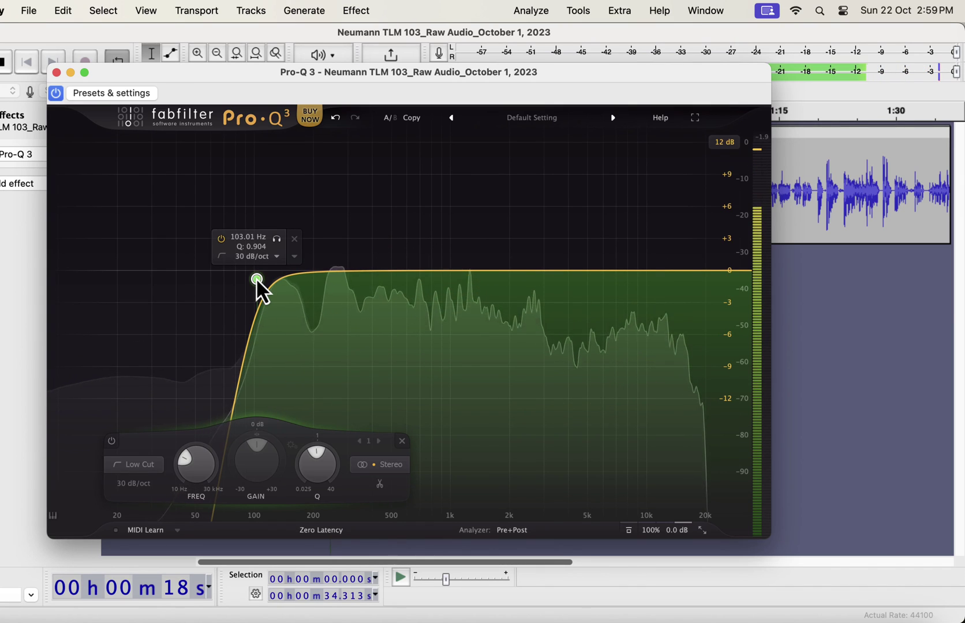
Step: Bypass and re-enable the low-cut band during playback to compare the sound, and stop playback
click(111, 442)
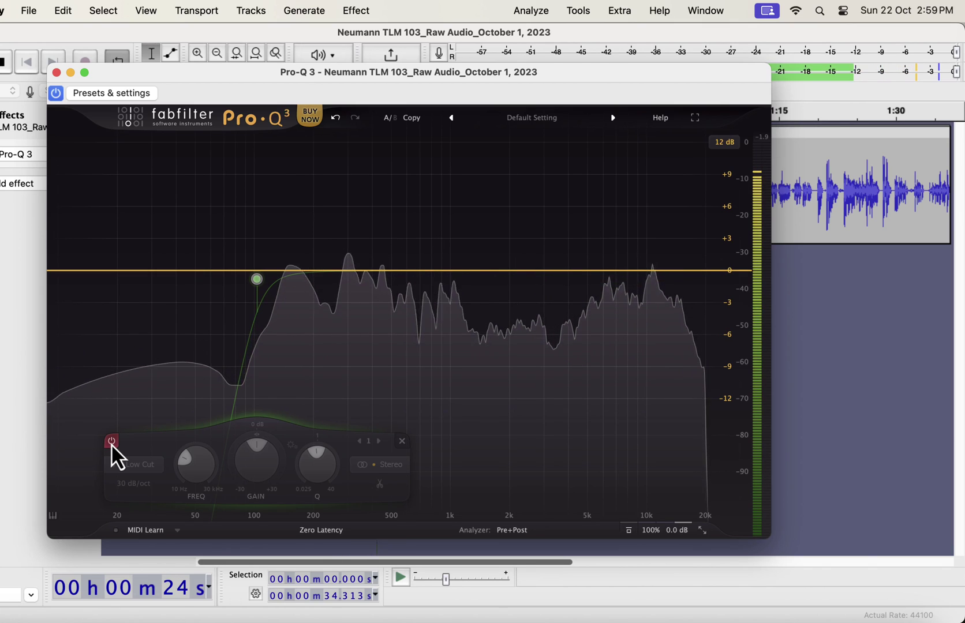
click(111, 442)
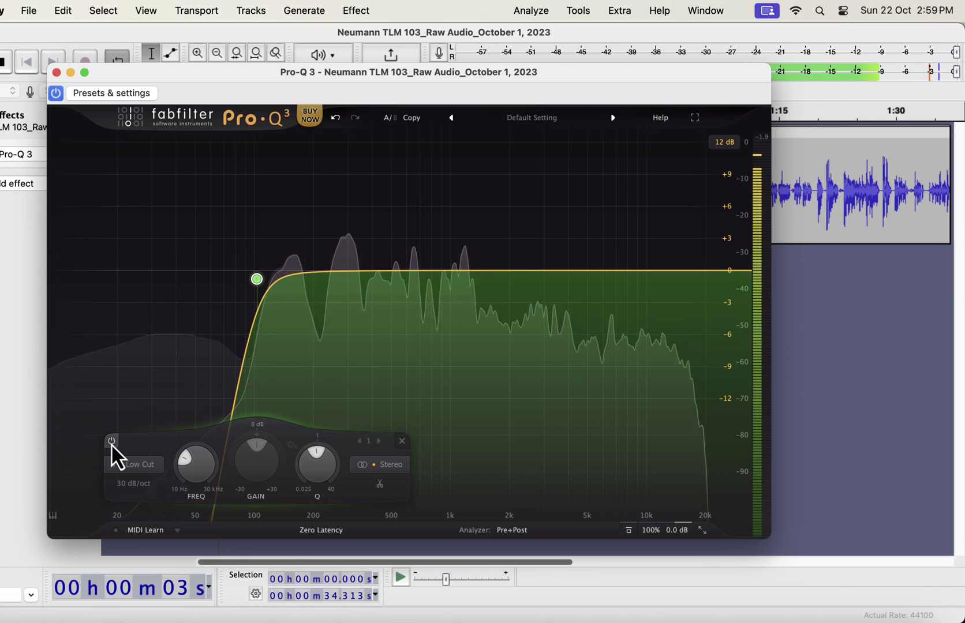
key(space)
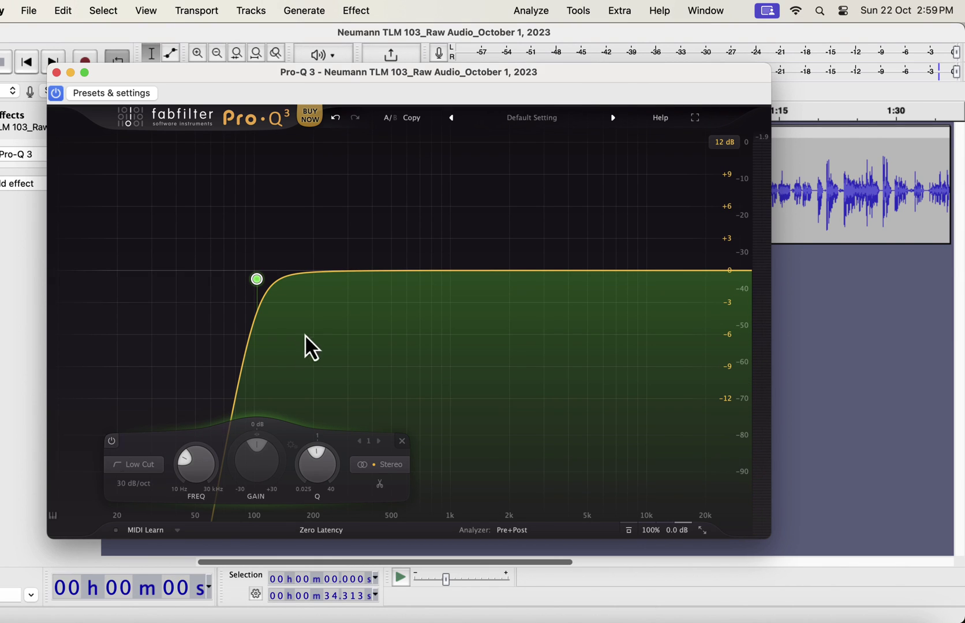
Step: Add a narrow bell band at about 323 Hz with a Q of about 21 and boost it to about +6.8 dB
click(357, 270)
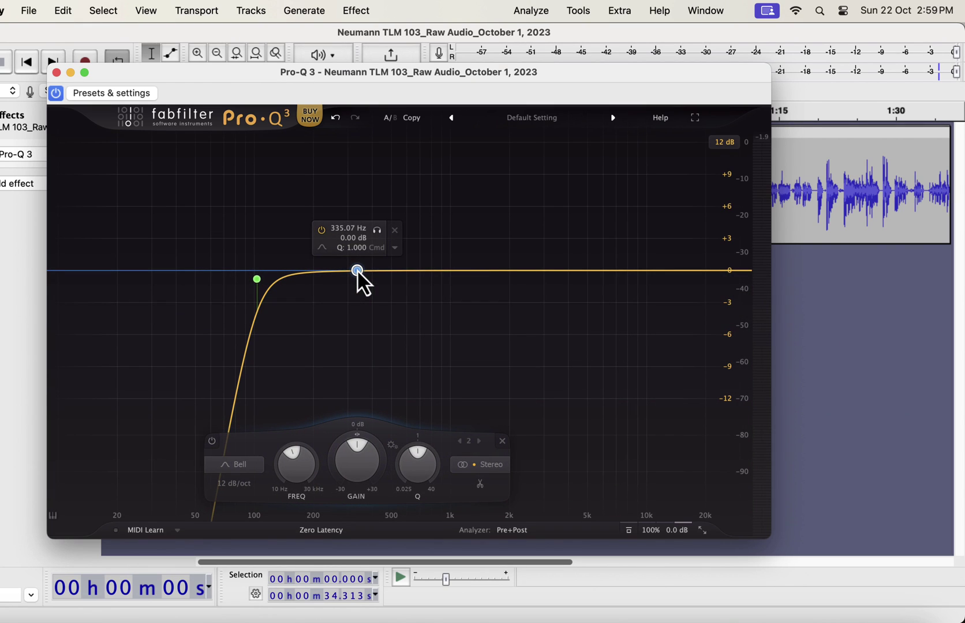
drag(439, 460, 454, 494)
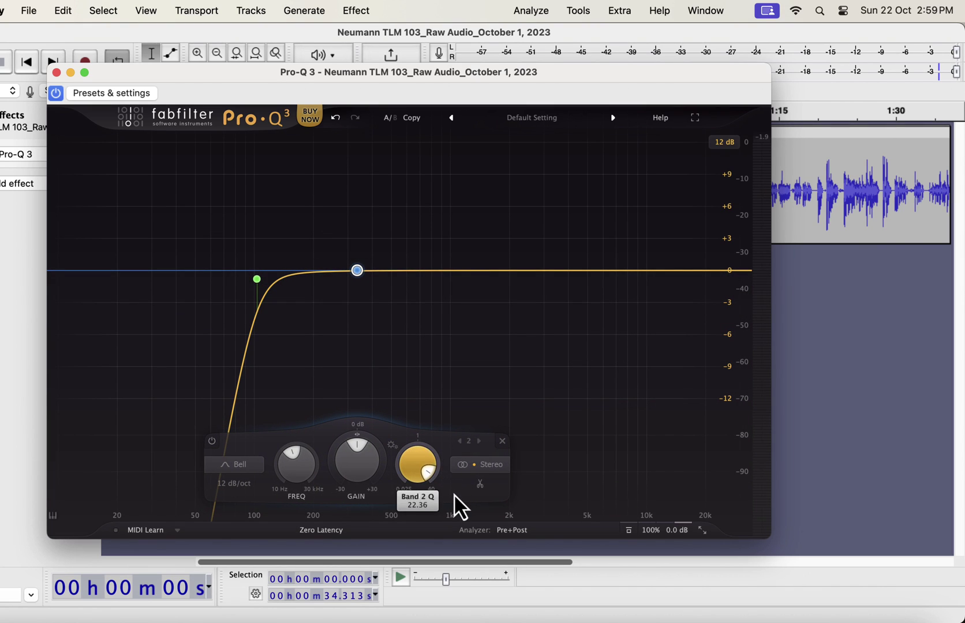
drag(357, 270, 355, 198)
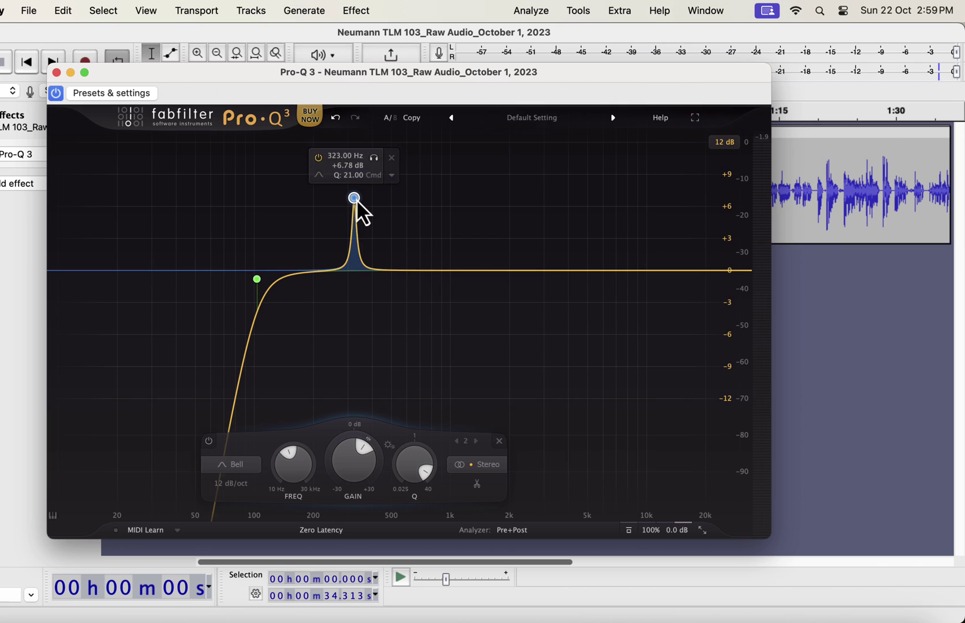
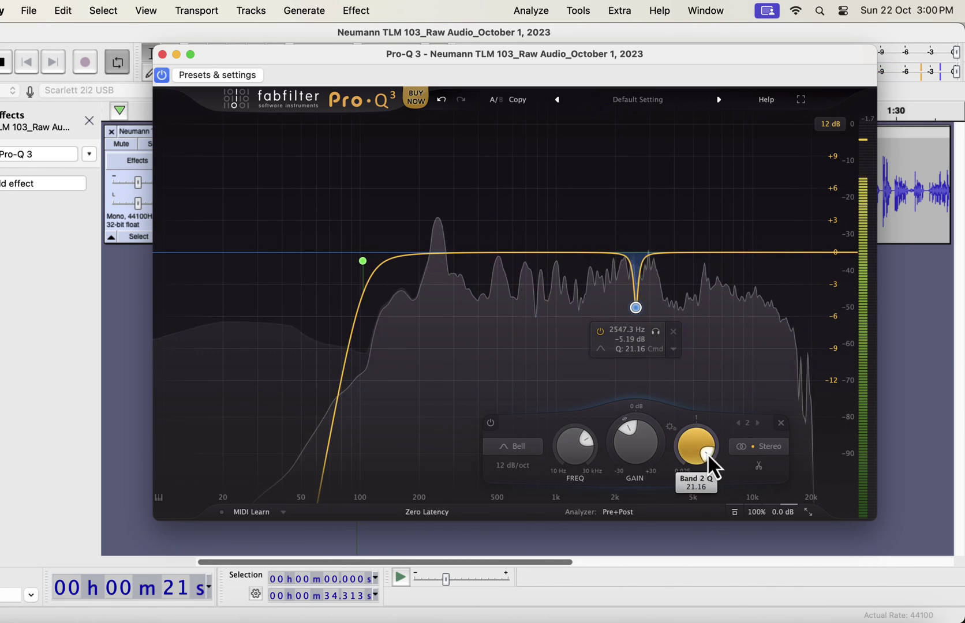
Step: Widen the bell cut near 2.5 kHz by lowering its Q to about 8.8
scroll(708, 454, down, 5)
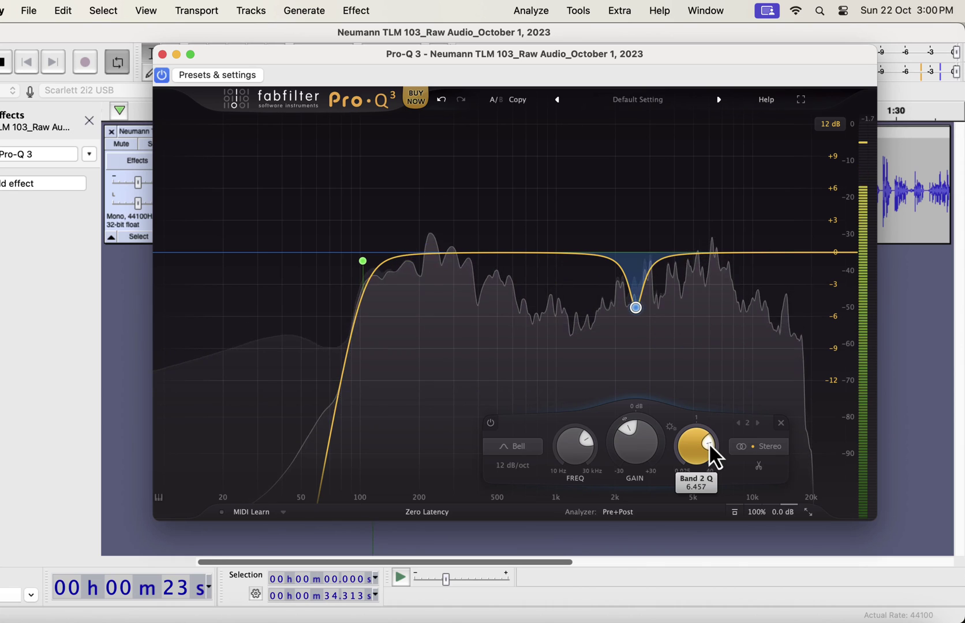
scroll(708, 447, up, 2)
scroll(708, 445, down, 1)
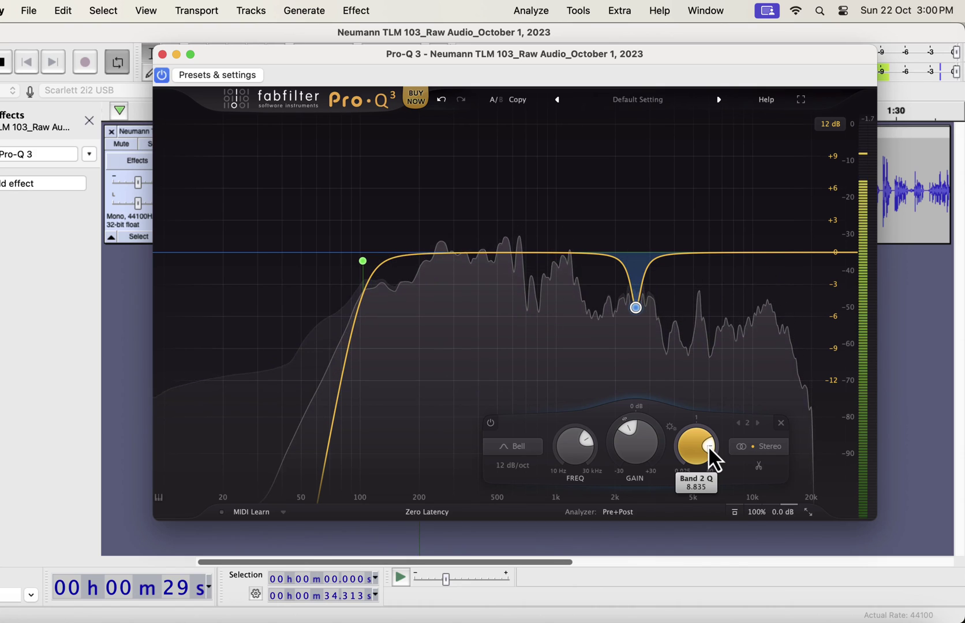
Step: Compare the looped audio with the whole Pro-Q 3 effect bypassed and re-enabled, restarting playback with it bypassed
key(space)
click(164, 71)
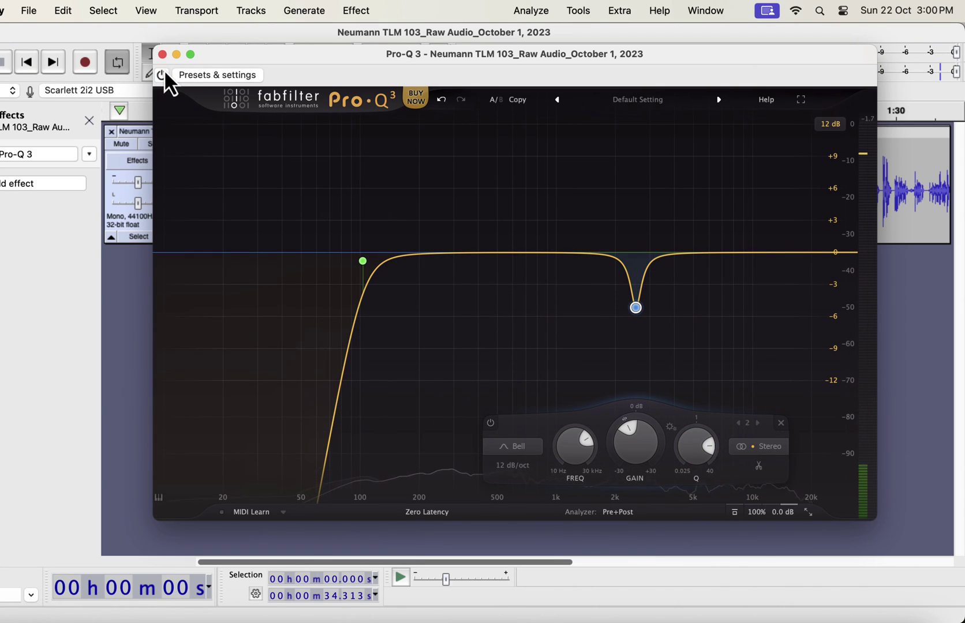
key(space)
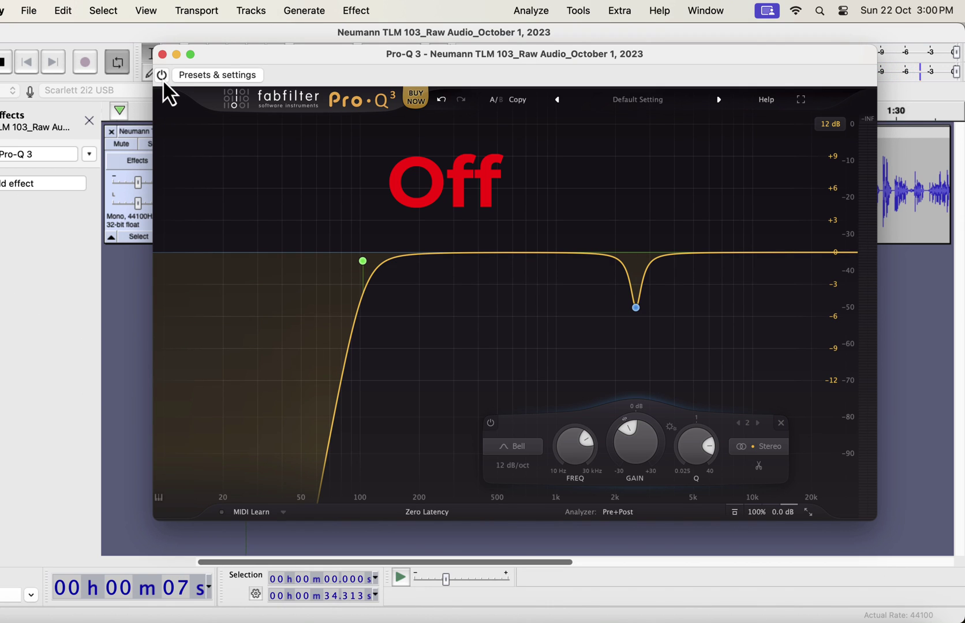
click(163, 79)
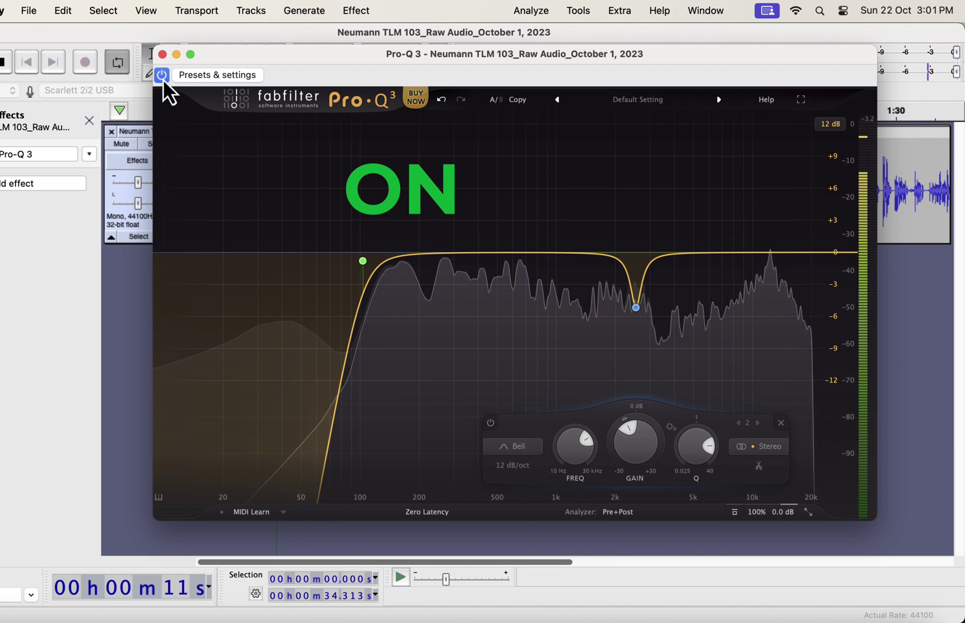
Step: Stop and restart playback, adding a narrow bell cut at about 272 Hz with −3.3 dB gain and a Q of about 11.9
key(space)
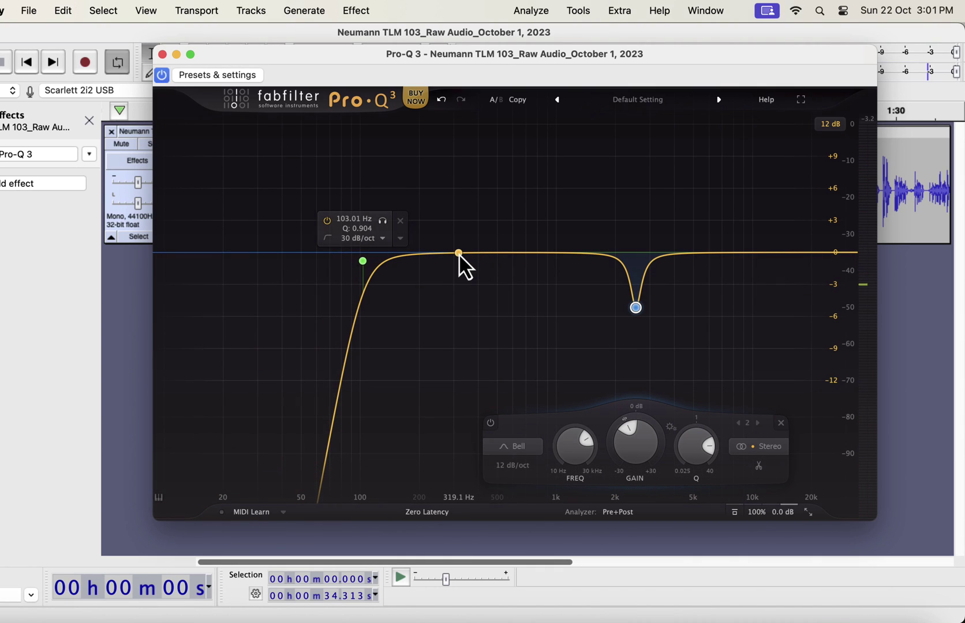
click(459, 252)
key(space)
drag(459, 252, 445, 293)
Step: Compare the playback with the 272 Hz band and the whole Pro-Q 3 effect bypassed and re-enabled, and stop playback
click(299, 423)
click(300, 423)
click(161, 75)
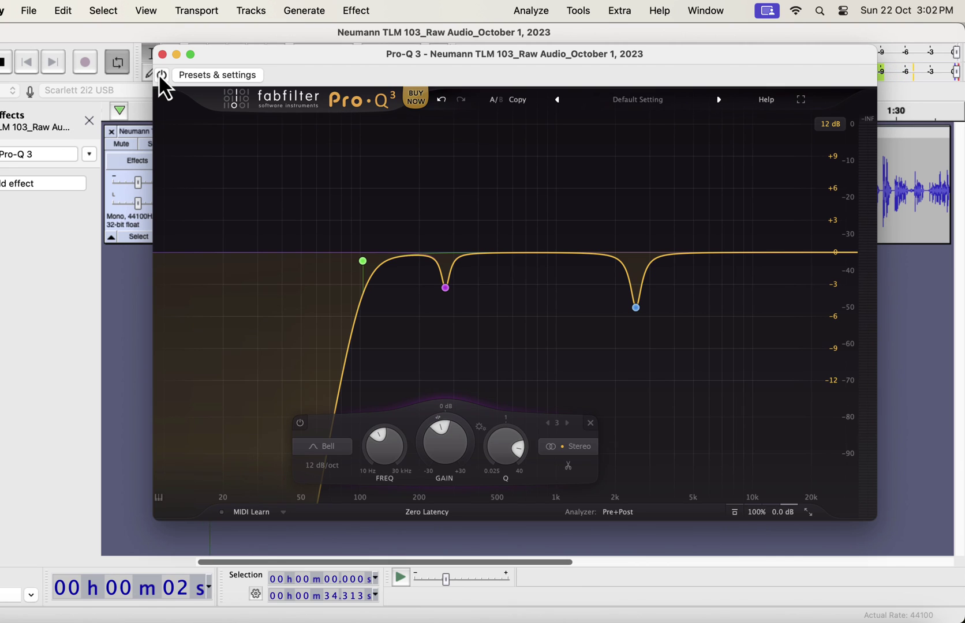
click(160, 75)
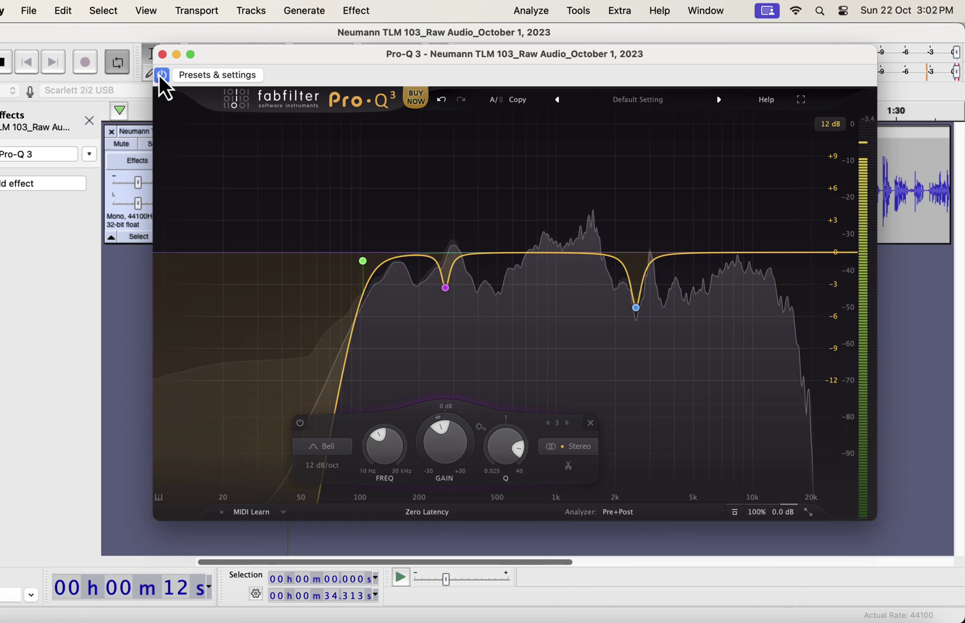
key(space)
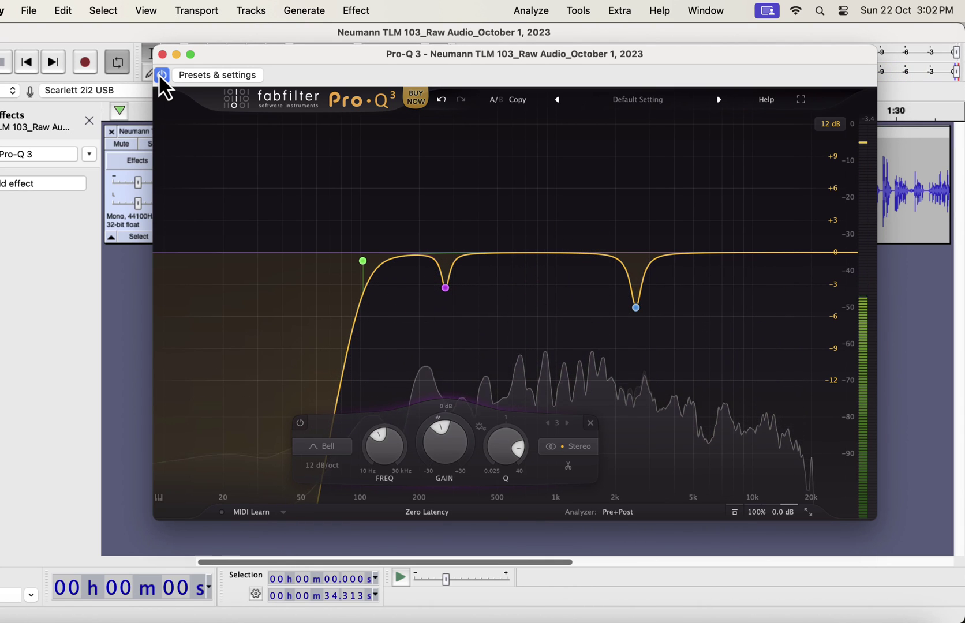
drag(302, 52, 374, 113)
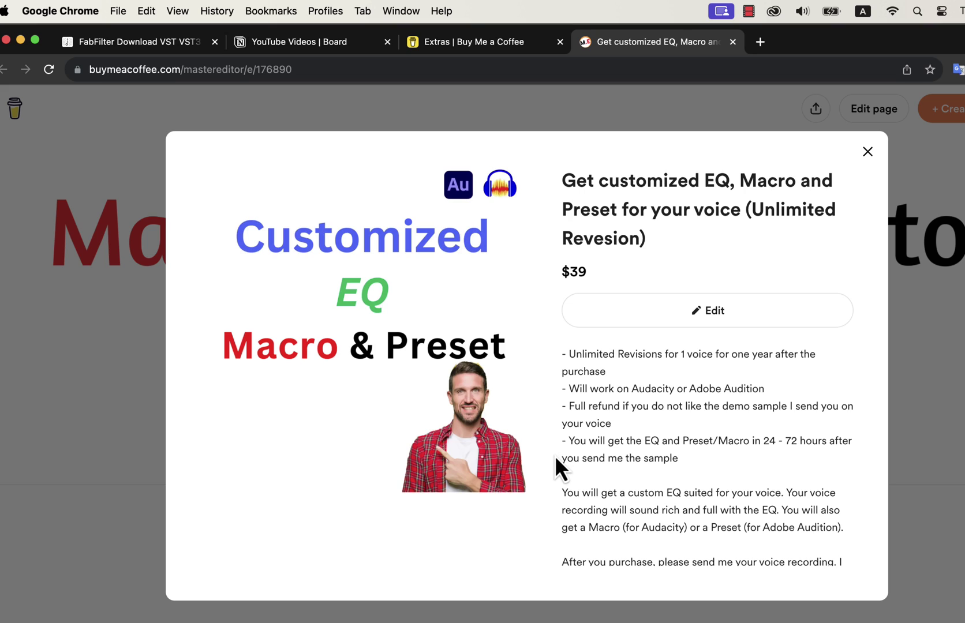
Step: Review the customized EQ, Macro and Preset offer in Chrome, highlighting its refund and Audacity/Adobe Audition compatibility lines
scroll(554, 455, down, 2)
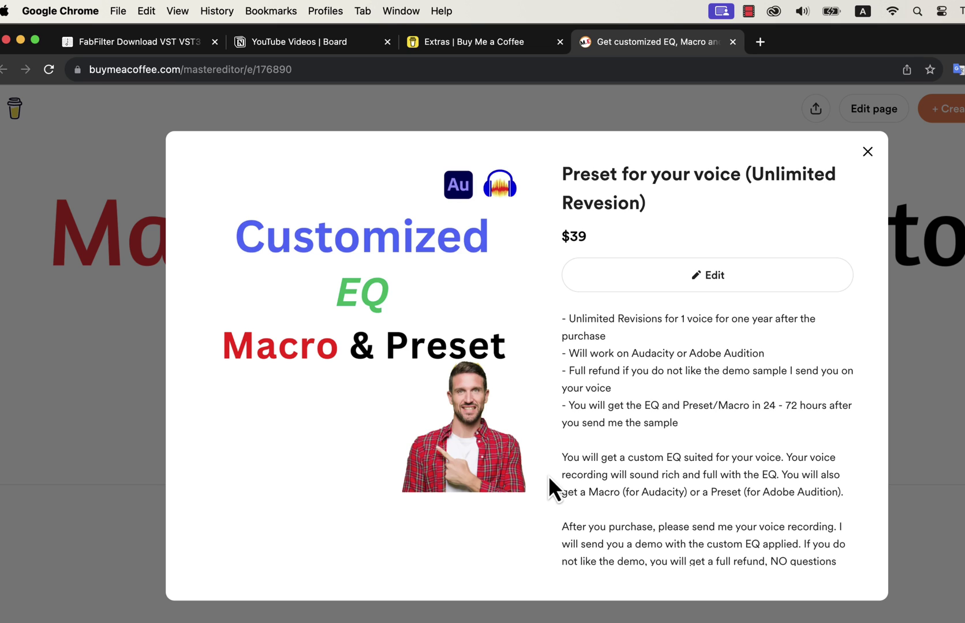
scroll(550, 479, down, 5)
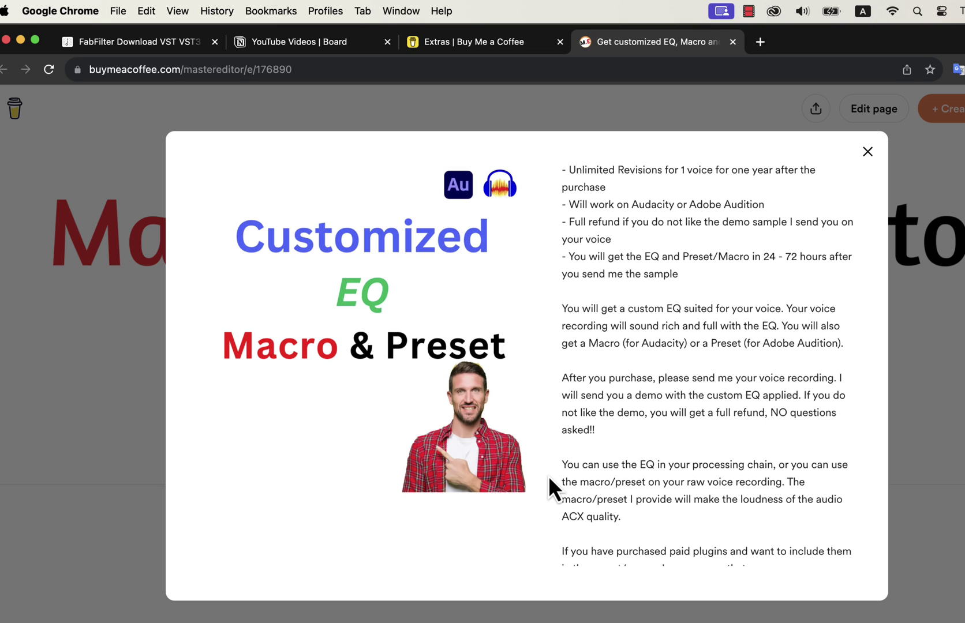
scroll(548, 475, down, 7)
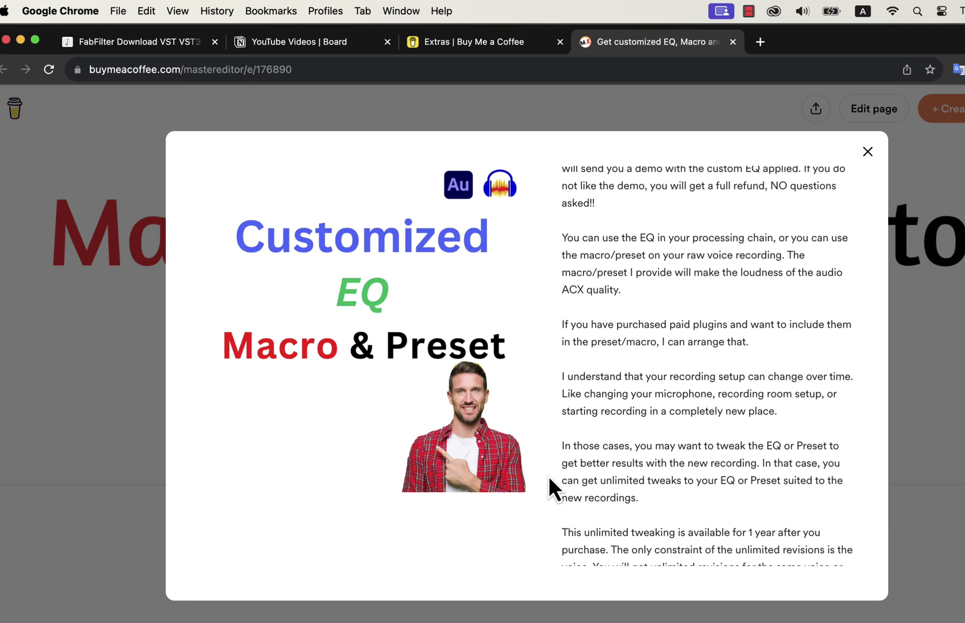
scroll(549, 479, down, 3)
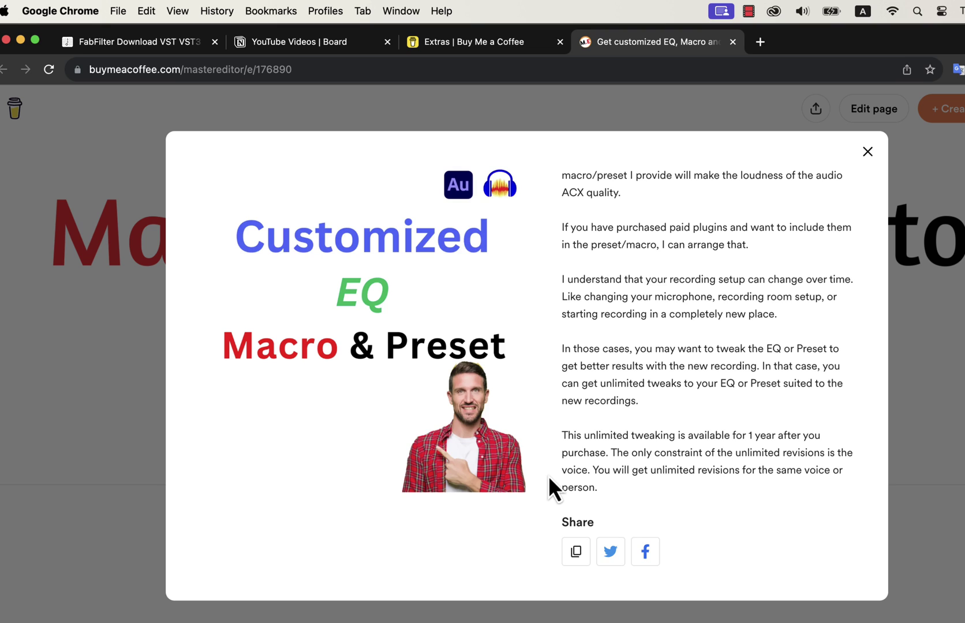
scroll(548, 475, up, 10)
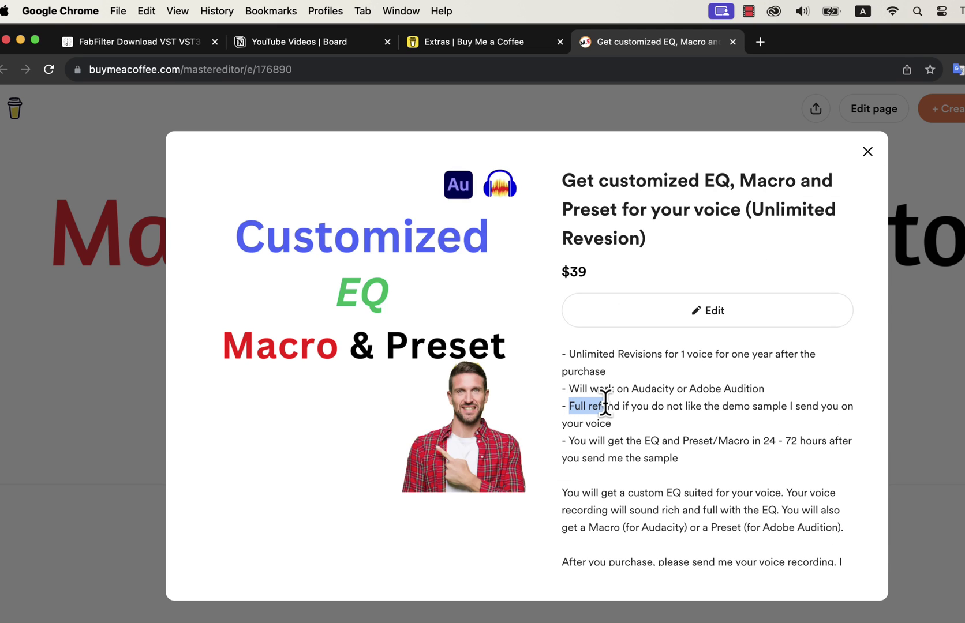
drag(605, 402, 668, 407)
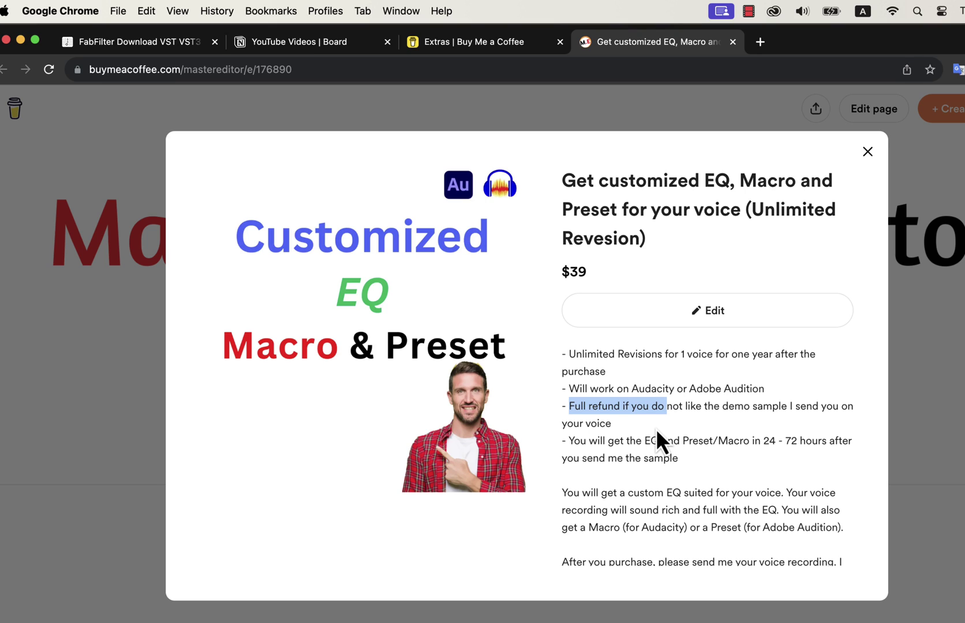
drag(565, 388, 741, 388)
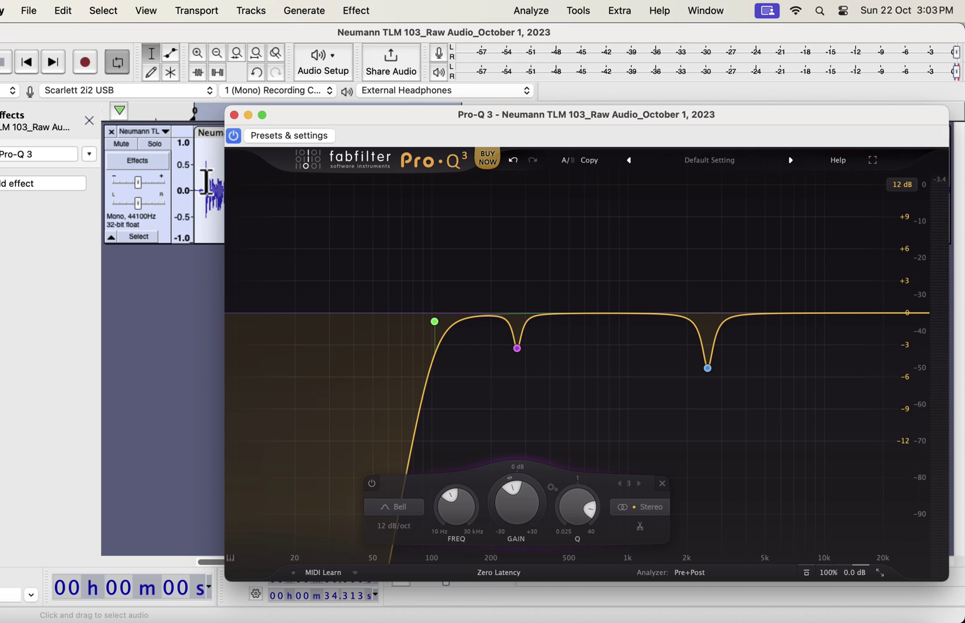
Step: Play the recording in Audacity and add a high-shelf boost of about +3 dB at about 10.1 kHz with a Q of 0.826
click(206, 182)
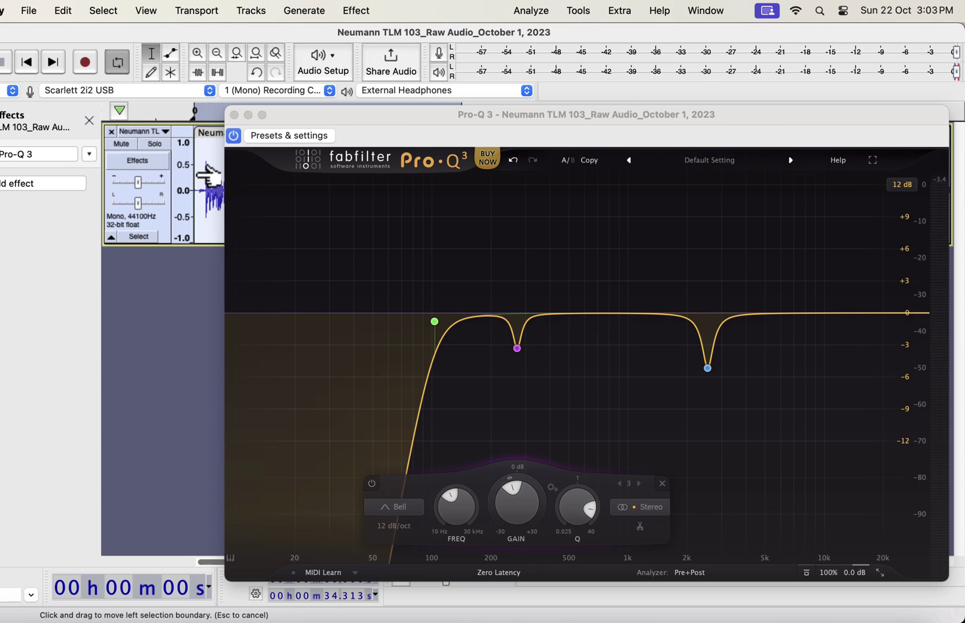
key(space)
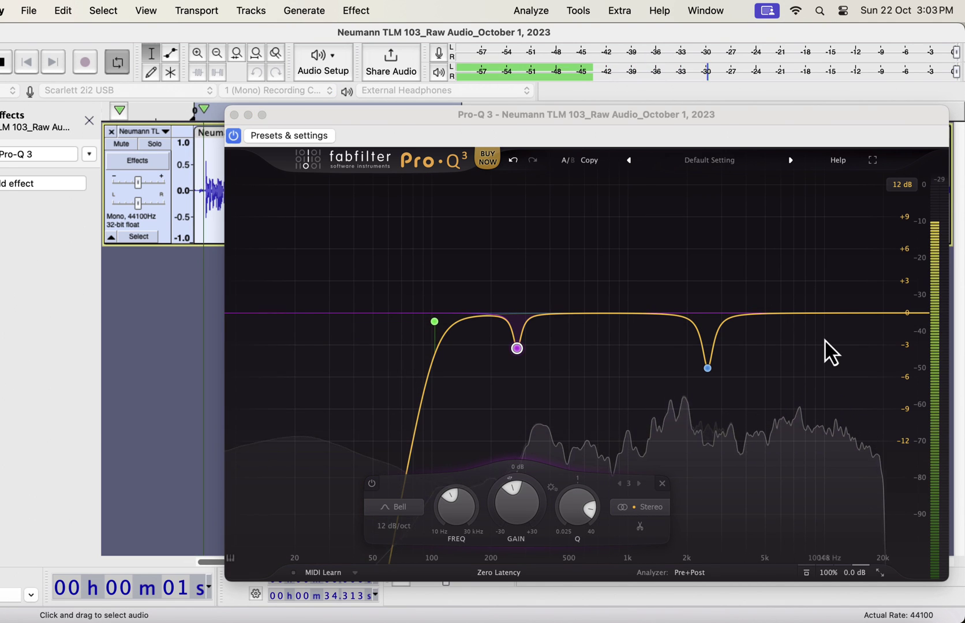
click(844, 306)
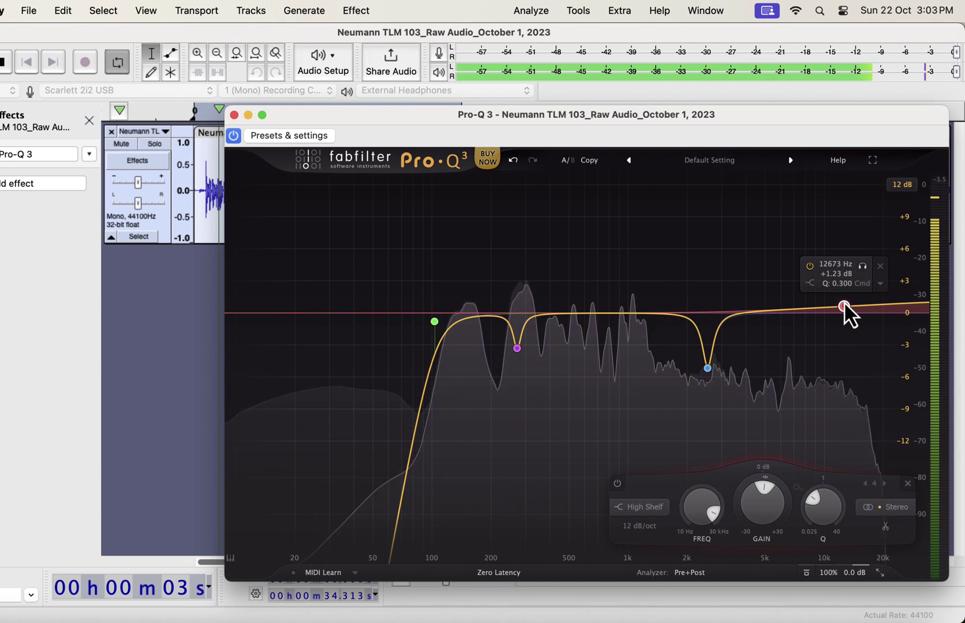
drag(843, 305, 836, 295)
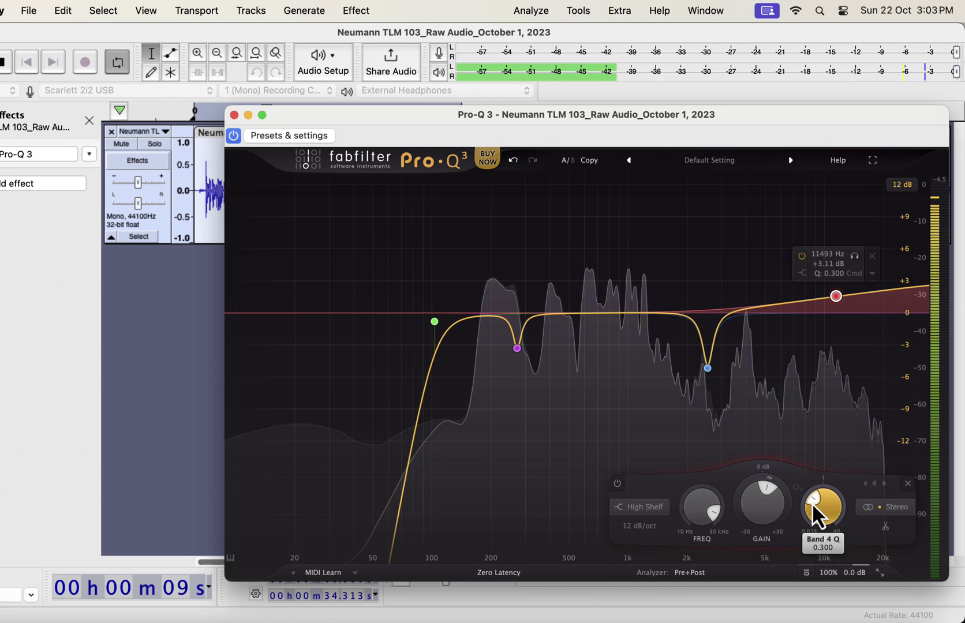
drag(818, 519, 822, 509)
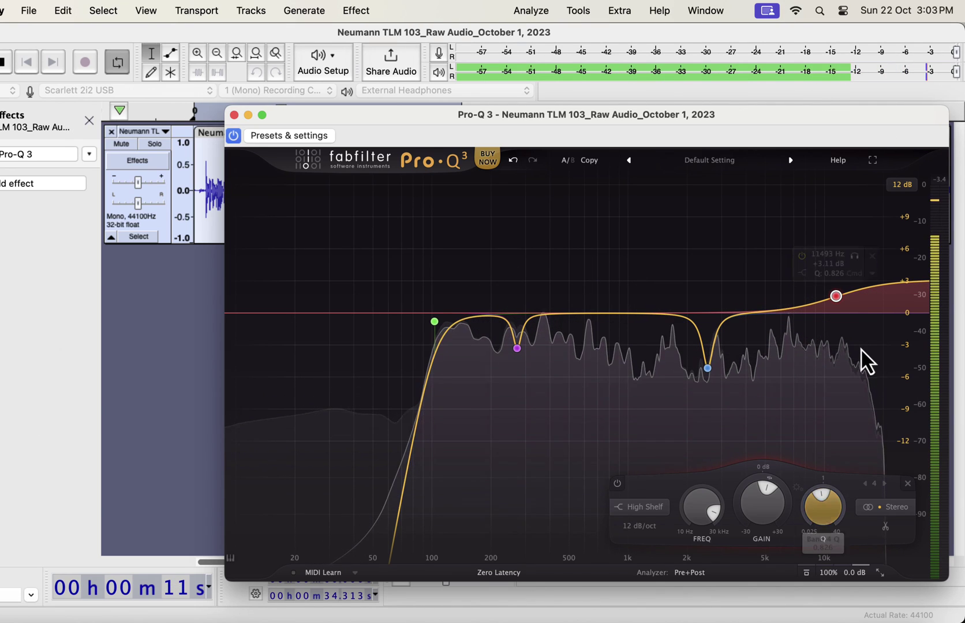
drag(836, 296, 826, 297)
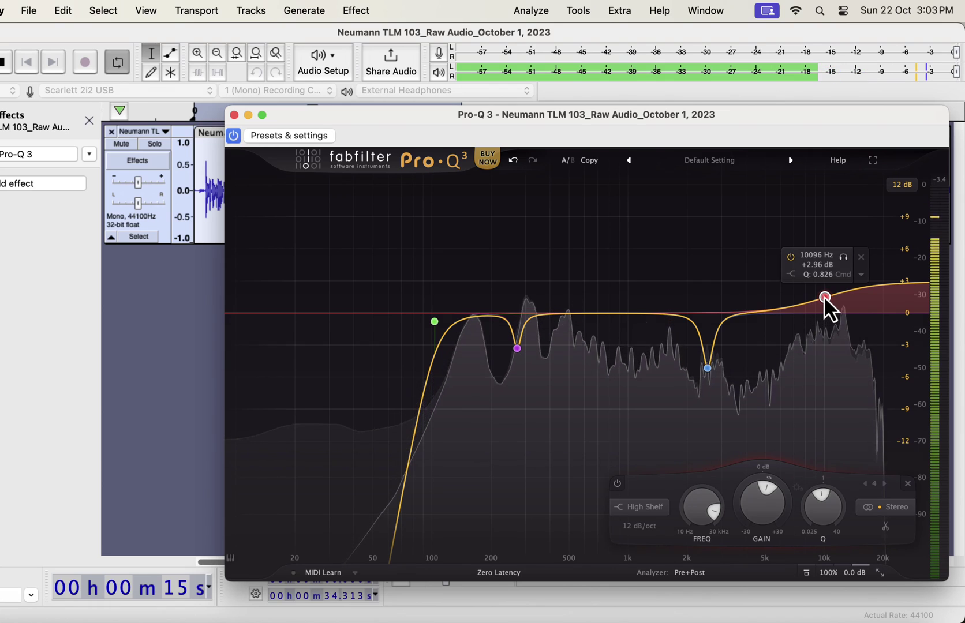
drag(824, 296, 824, 297)
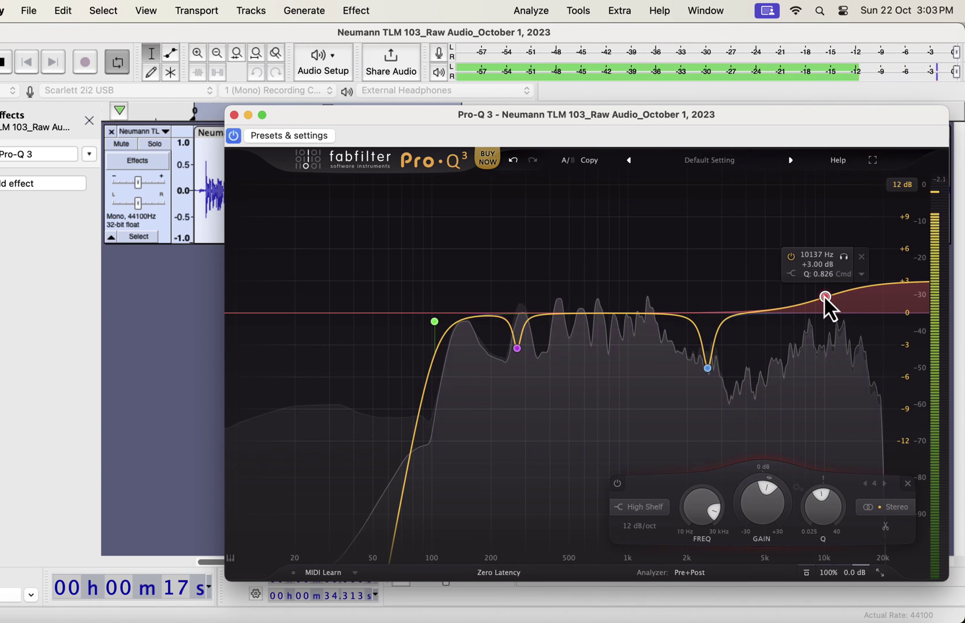
Step: Compare the playback with the high-shelf band and the whole effect bypassed and re-enabled, stop playback and reposition the Pro-Q 3 window
click(616, 483)
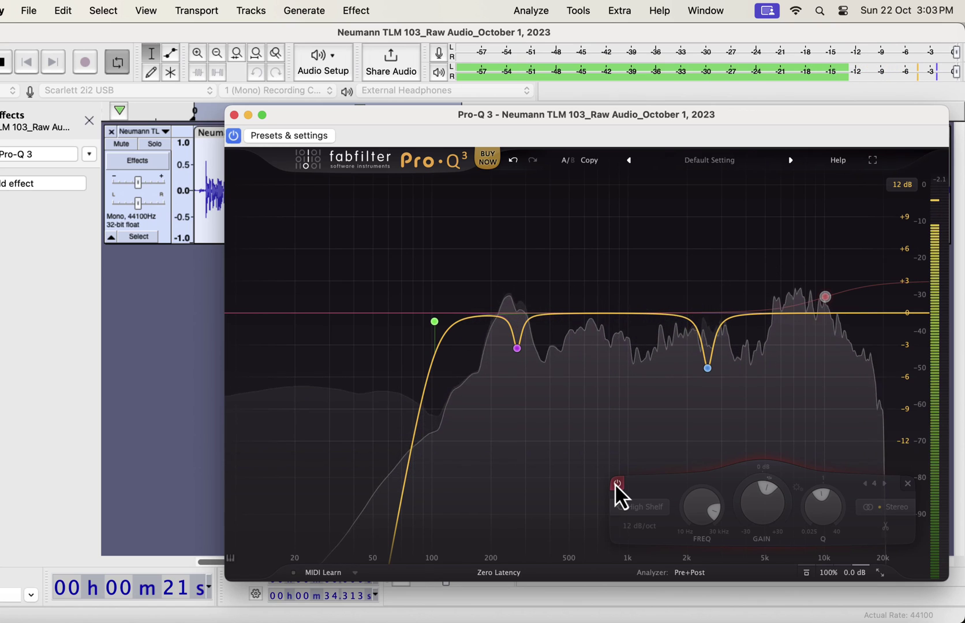
click(617, 483)
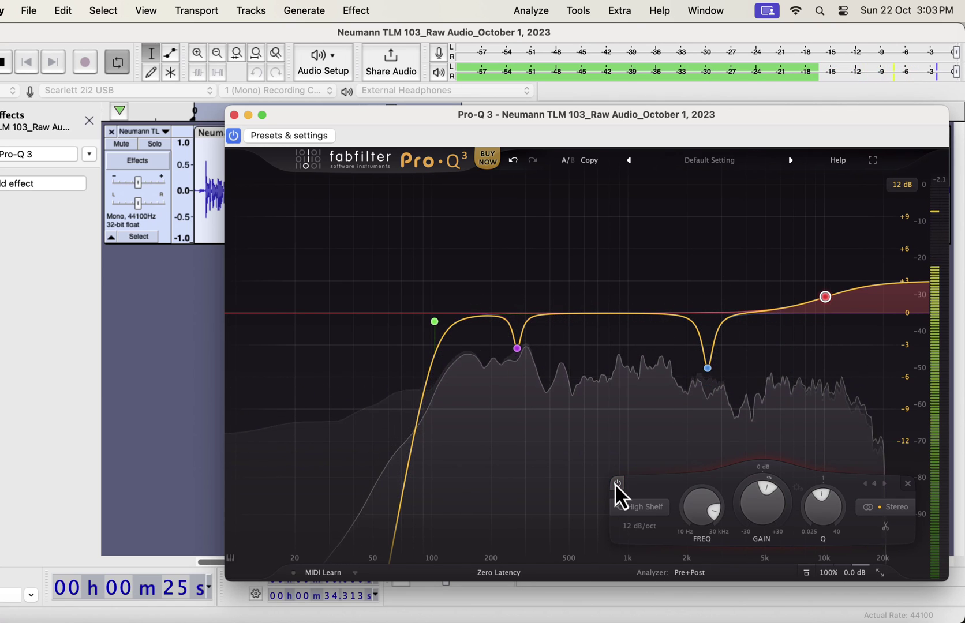
click(234, 136)
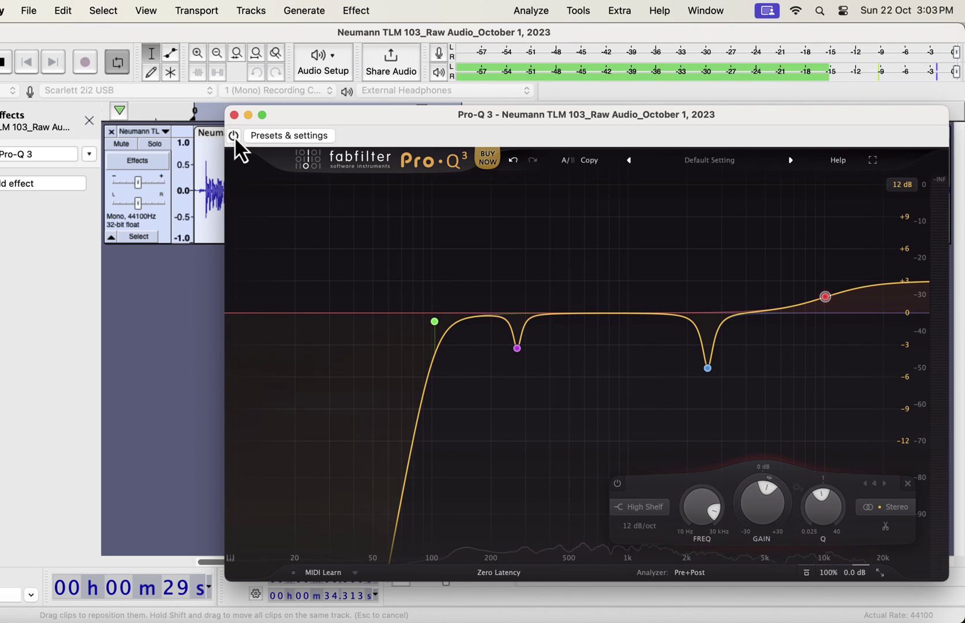
click(234, 137)
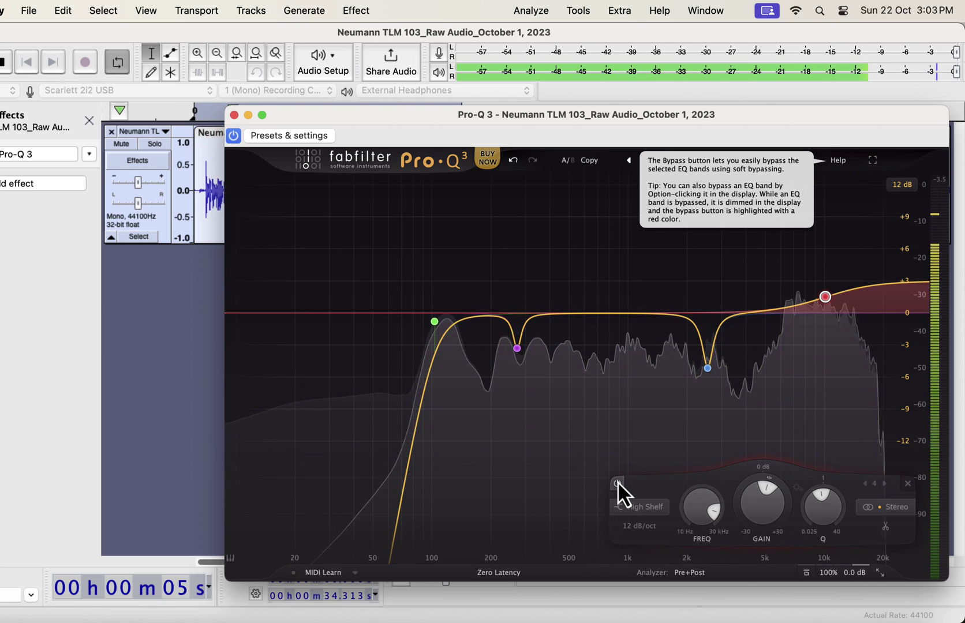
click(618, 484)
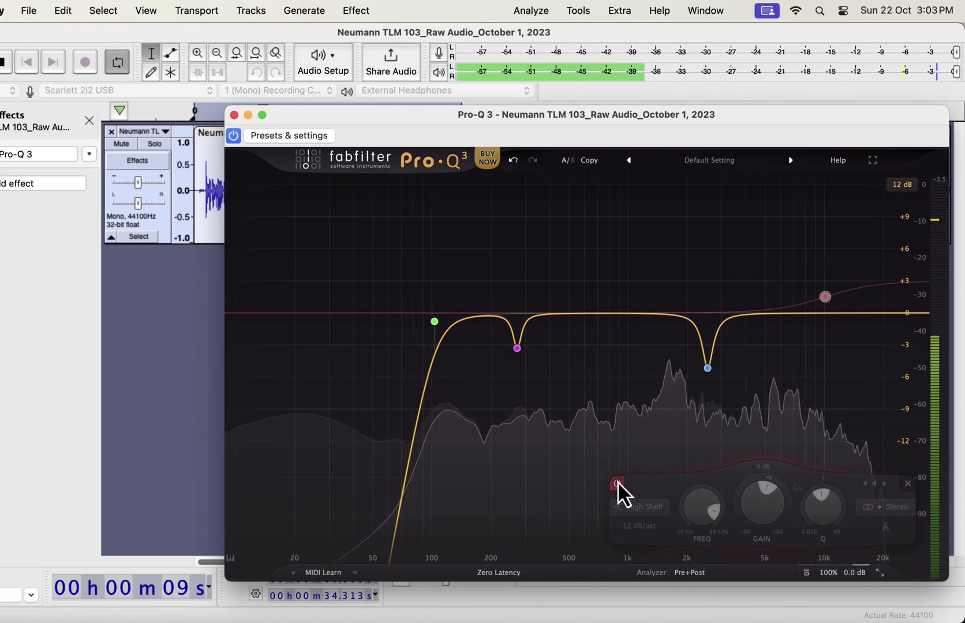
click(618, 483)
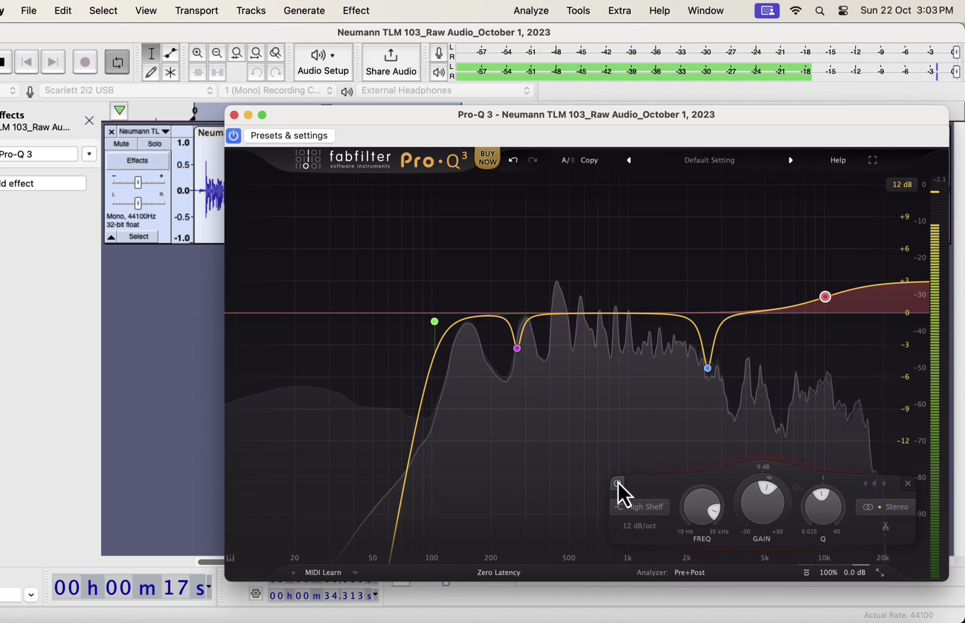
key(space)
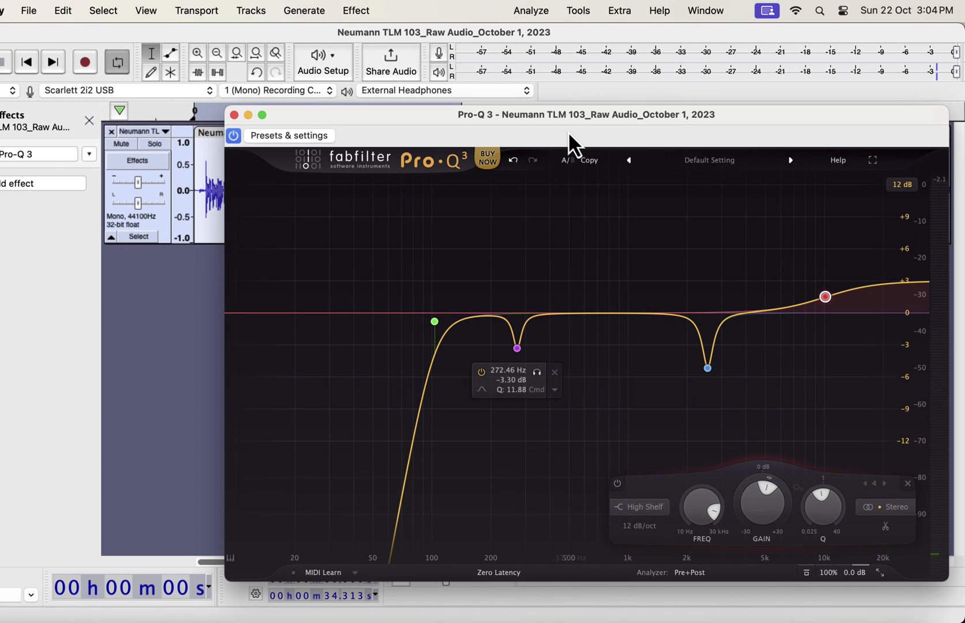
drag(566, 119, 504, 109)
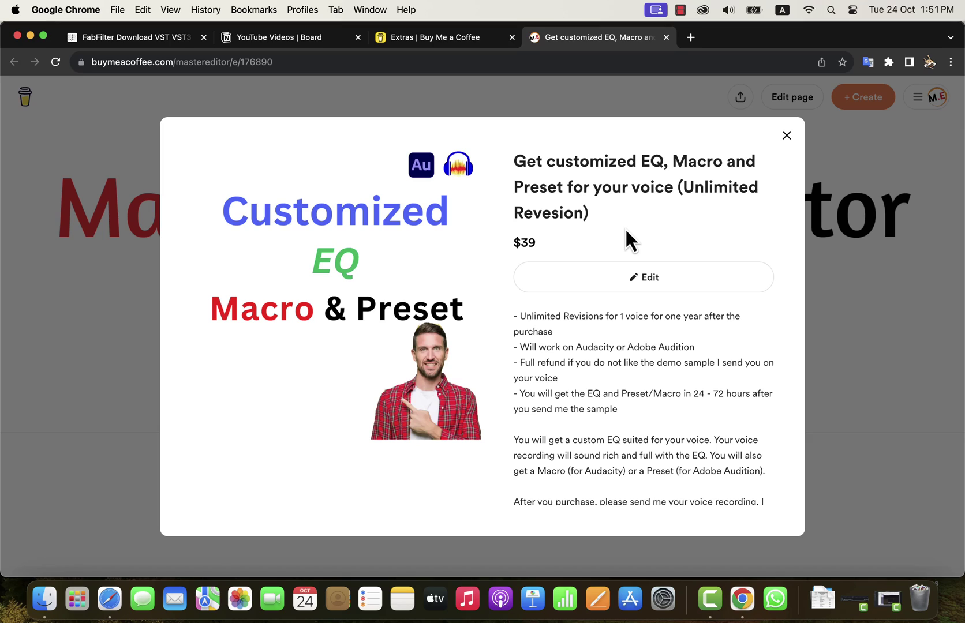